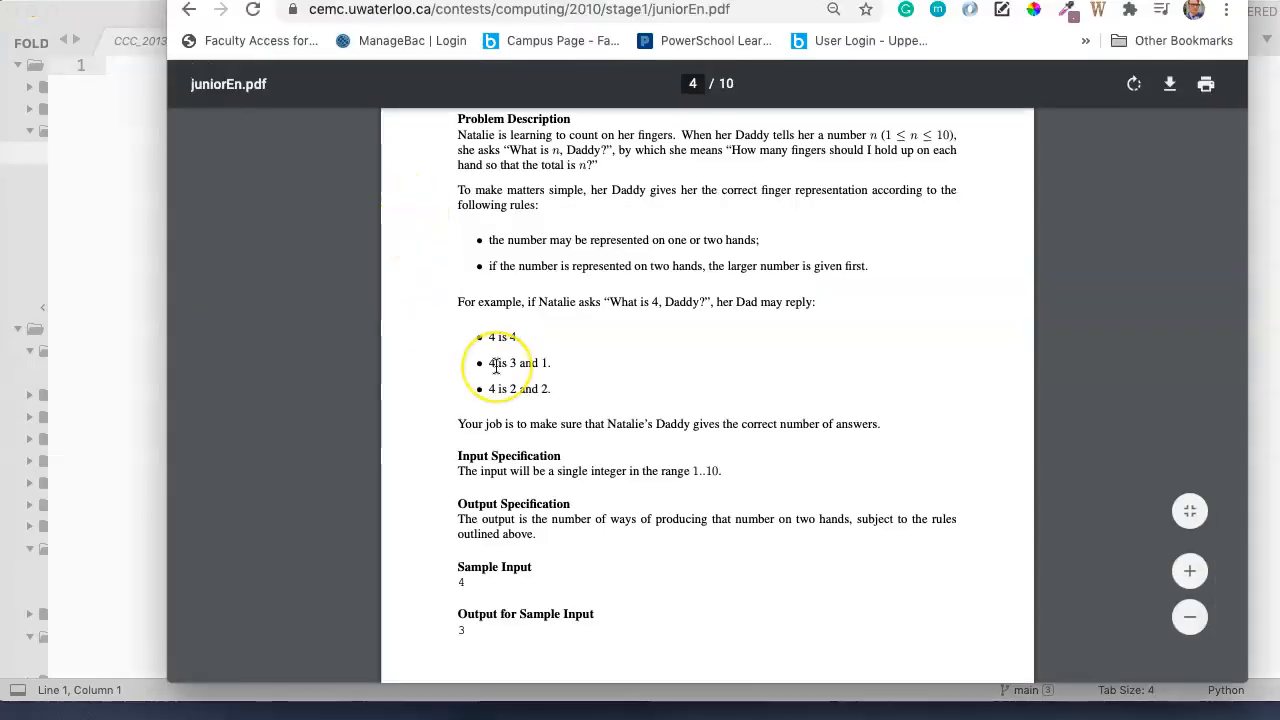
scroll(495, 367, up, 1)
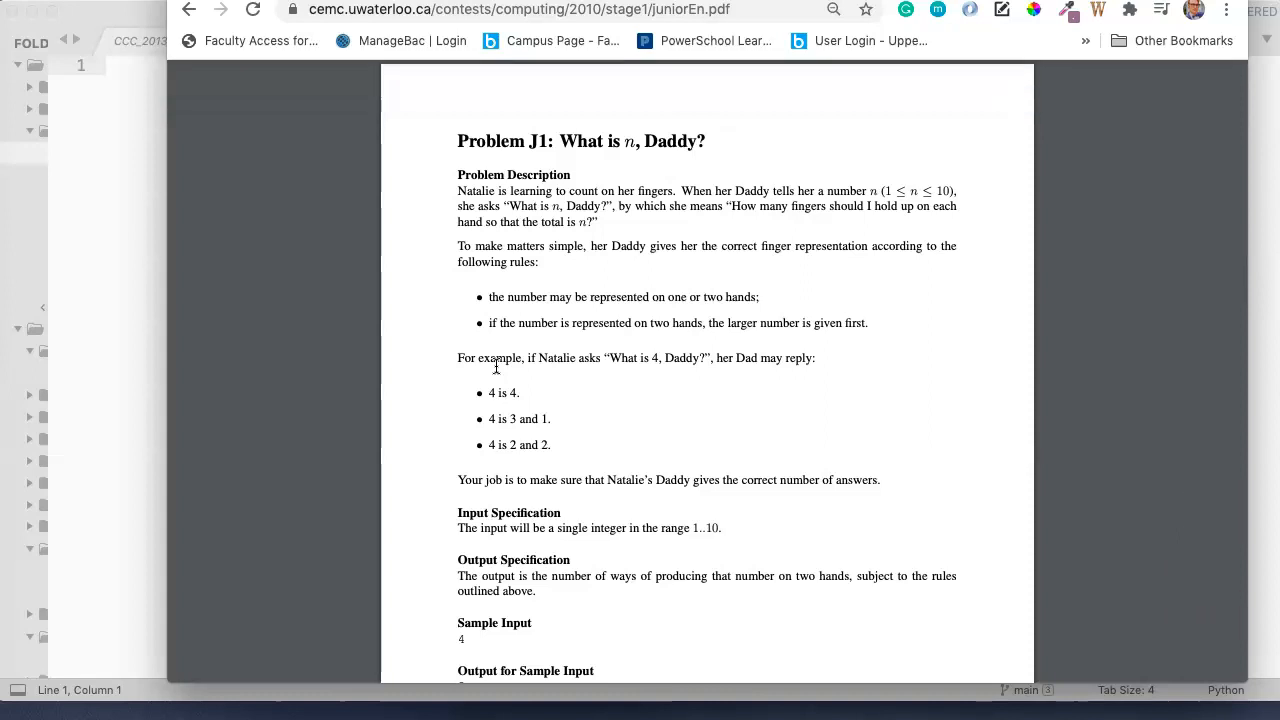
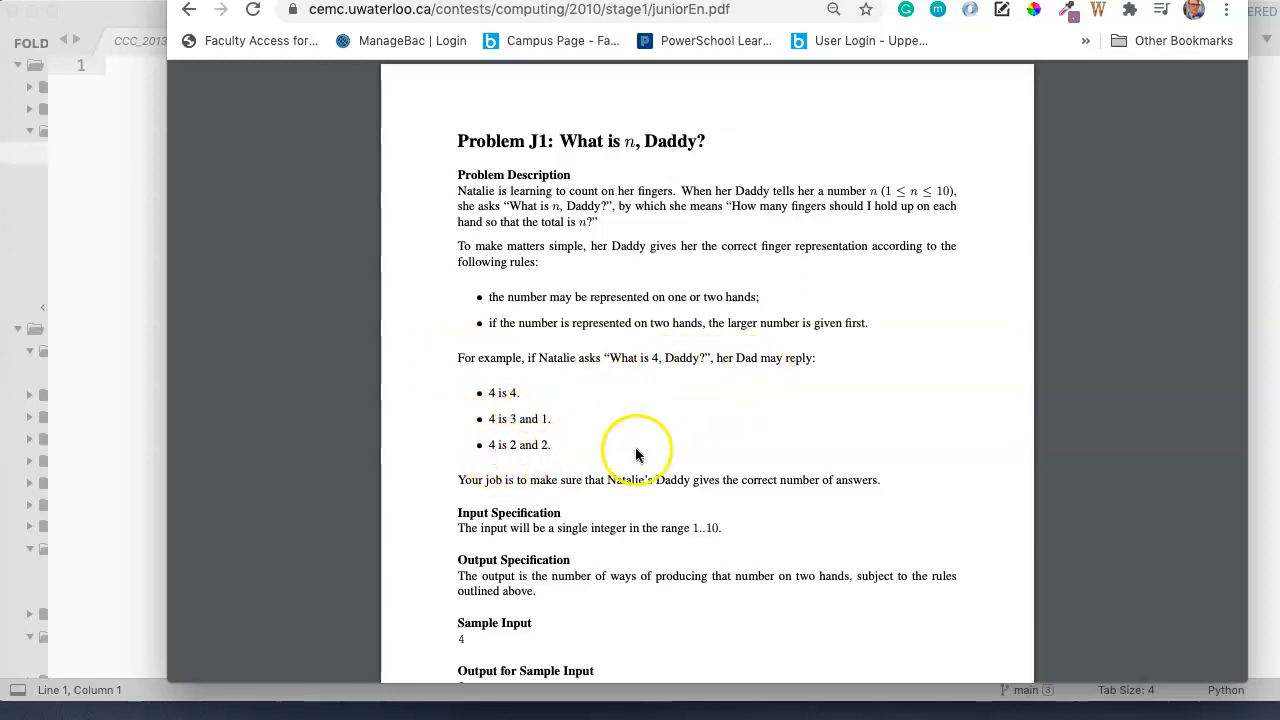
scroll(655, 492, down, 3)
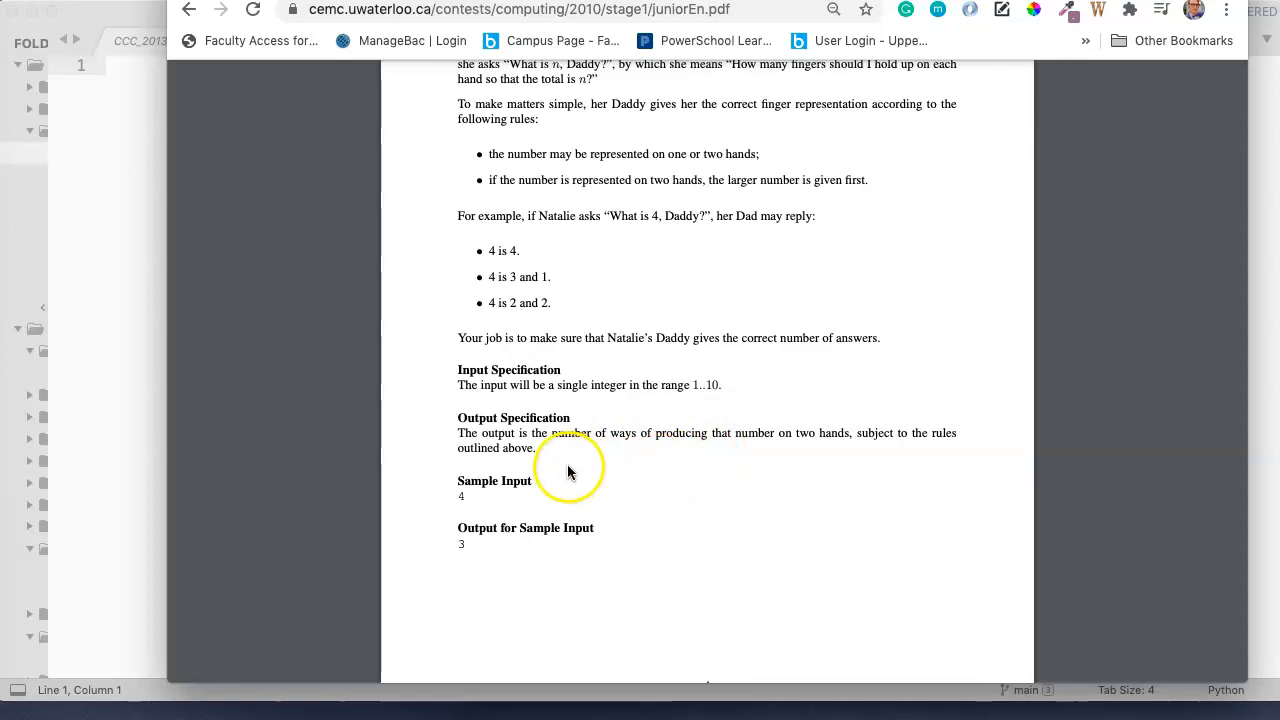
- Highlight the sample output 3 in the problem PDF and bring Sublime Text forward
click(447, 497)
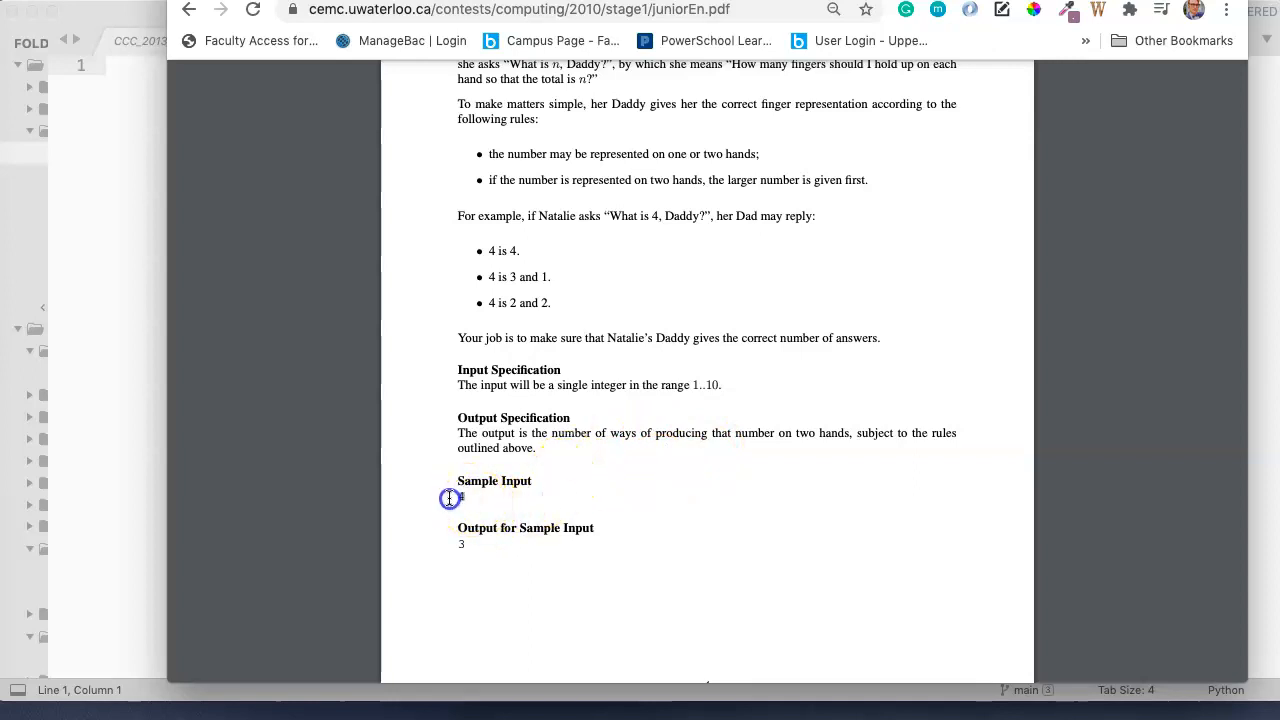
drag(465, 542, 455, 543)
click(112, 198)
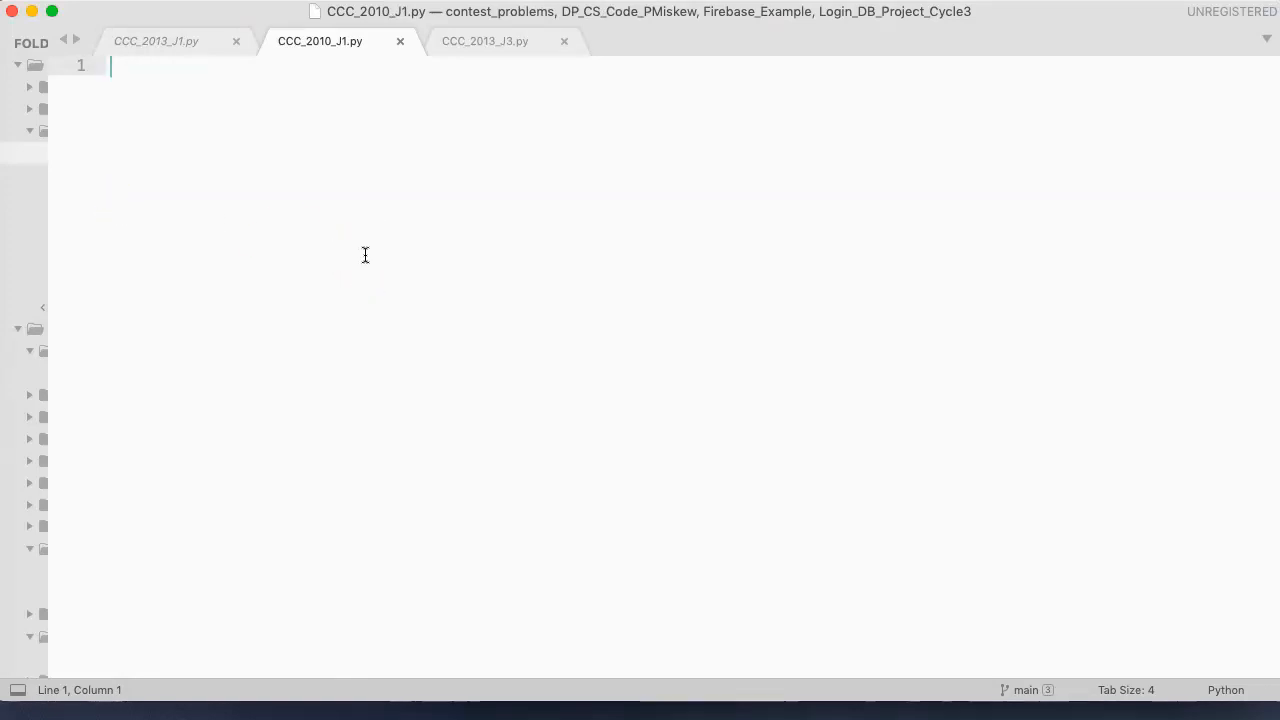
text(def problem()
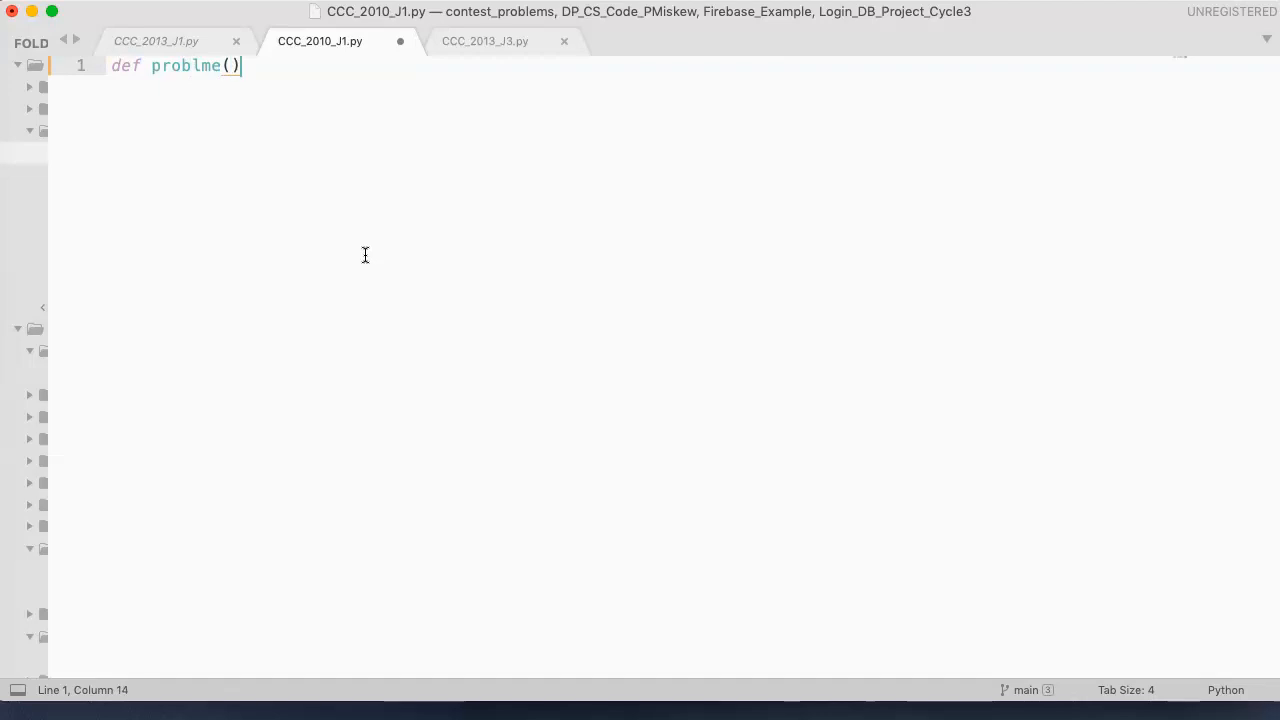
- Write def problem(): with num = input(), num = int(num) and a #Hard Code comment
key(BackSpace)
key(BackSpace)
text(m()
text():)
key(Return)
key(Return)
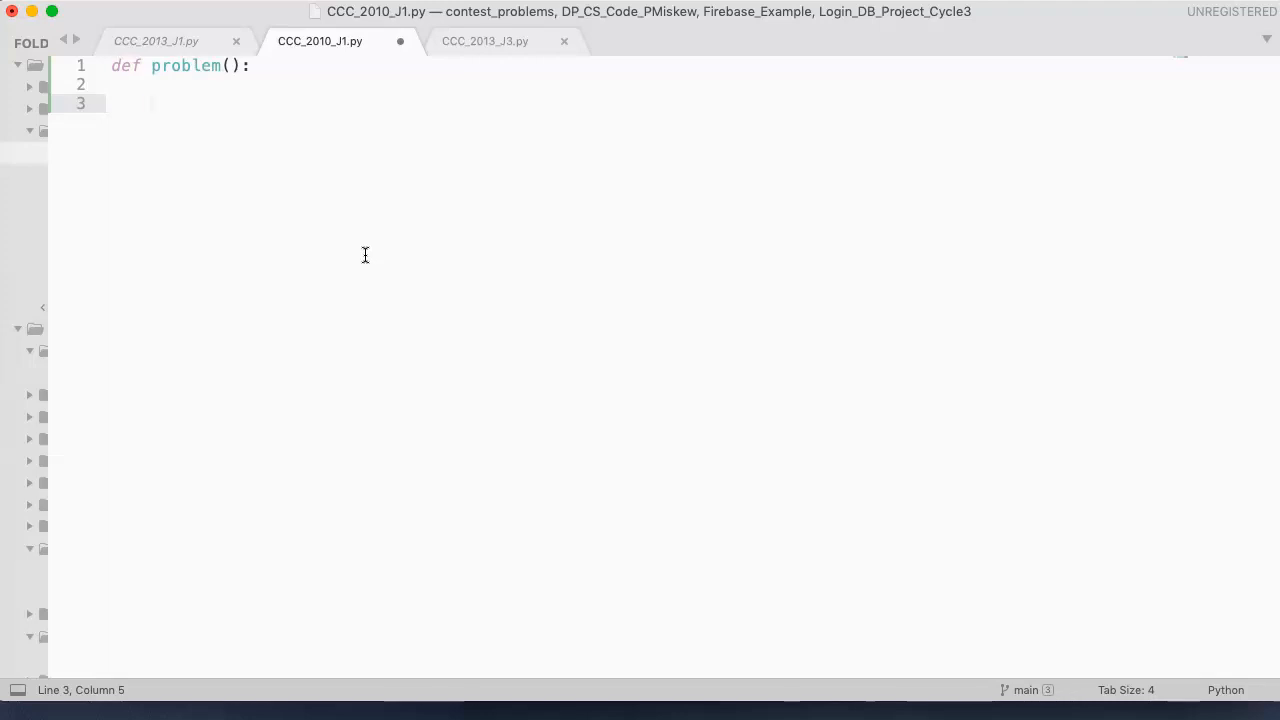
text(nu)
text(m = input())
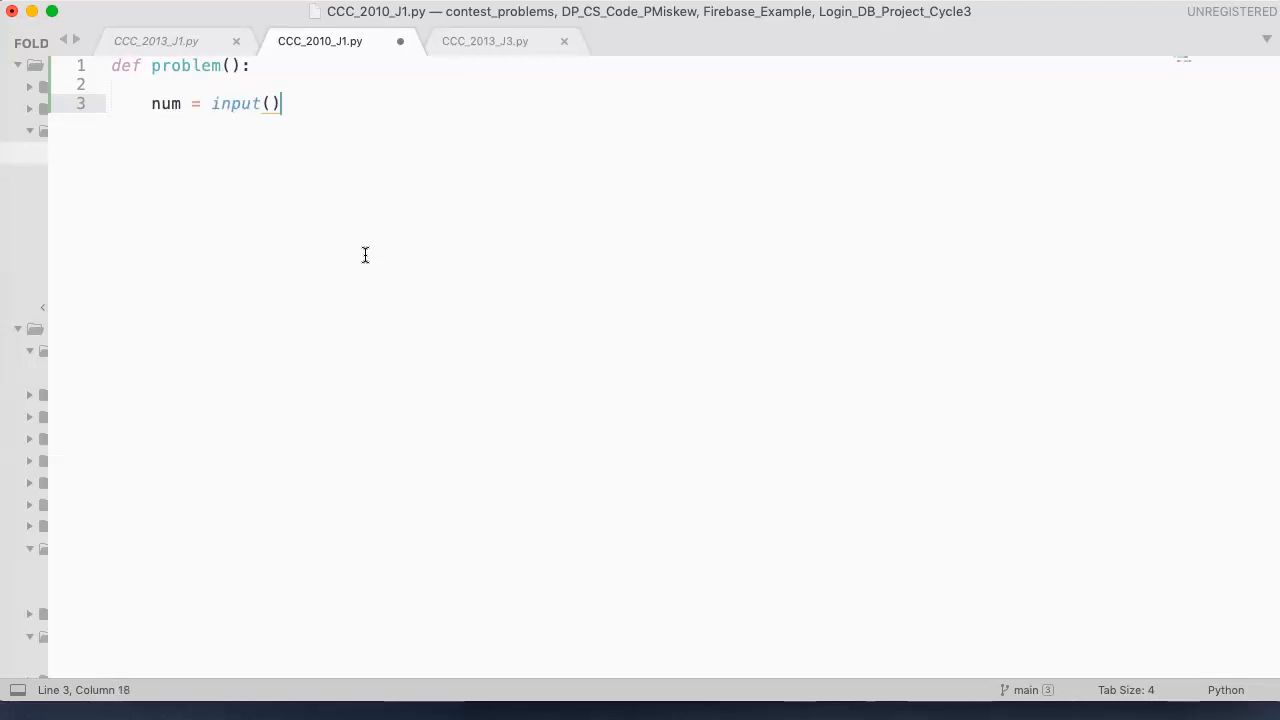
key(Return)
text(num = )
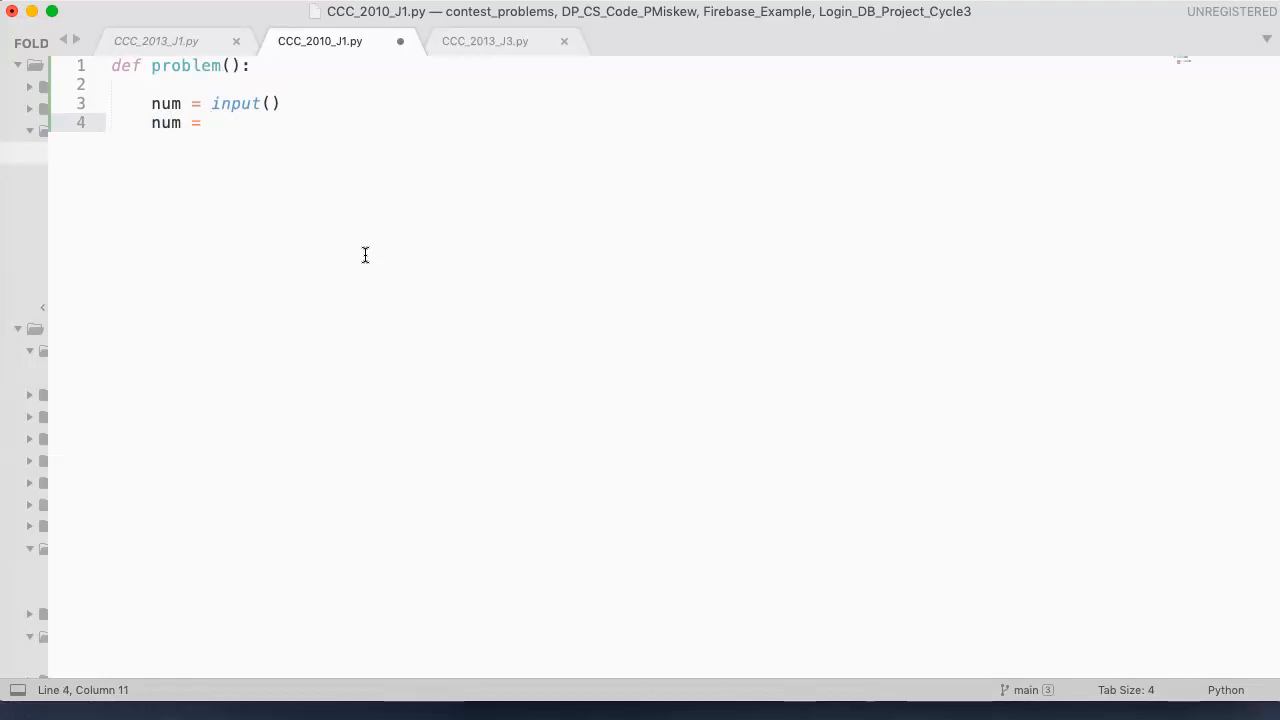
text(int(n)
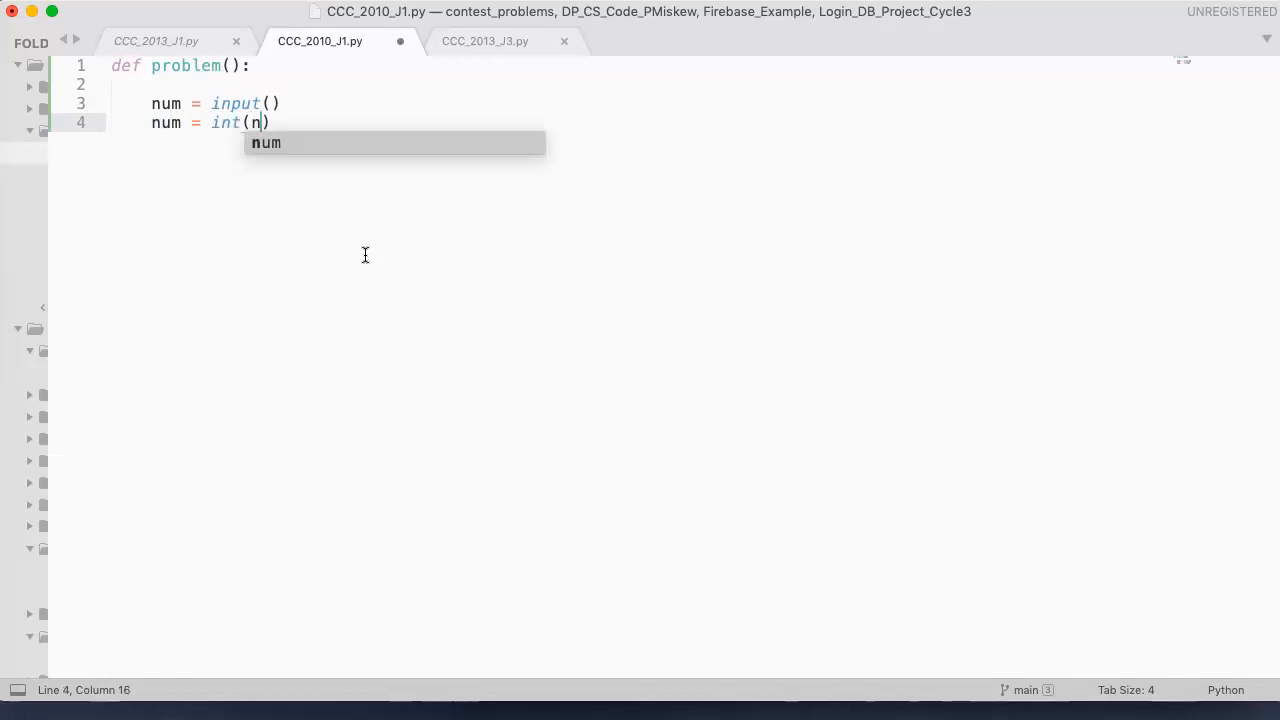
text(um)
key(Return)
key(Return)
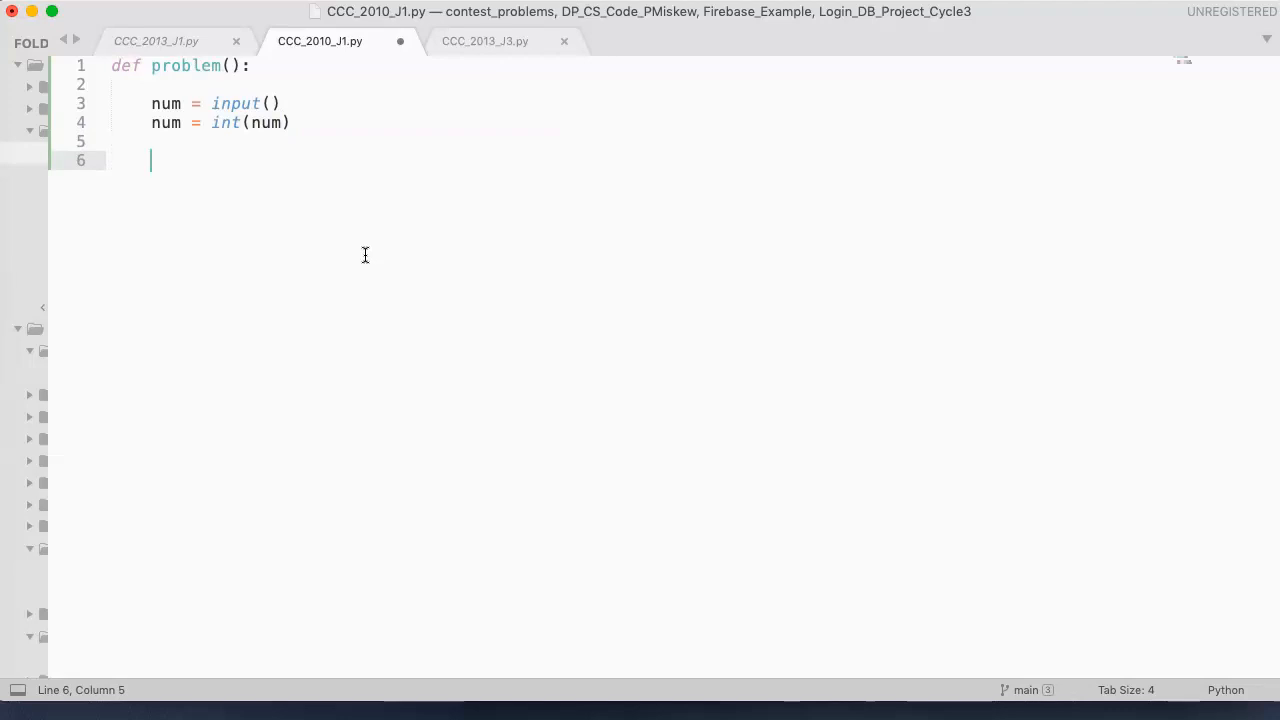
text(#Hard C)
text(ode by )
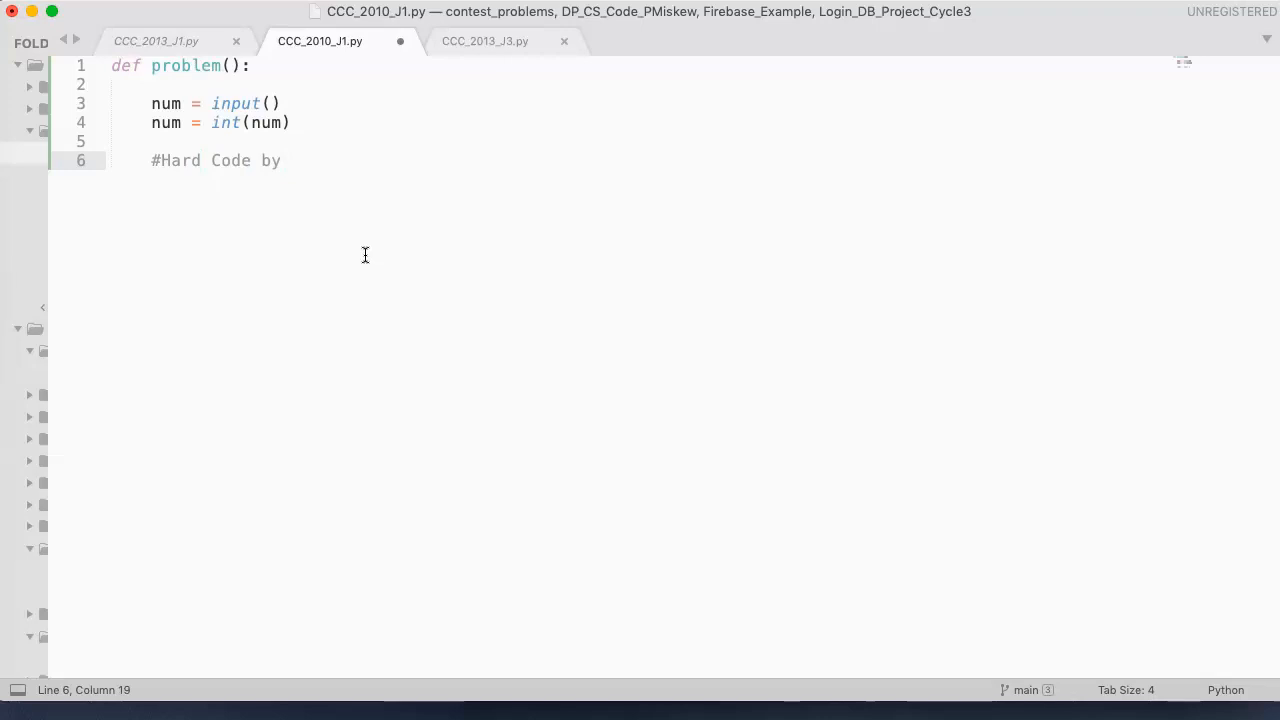
text(checking all pos)
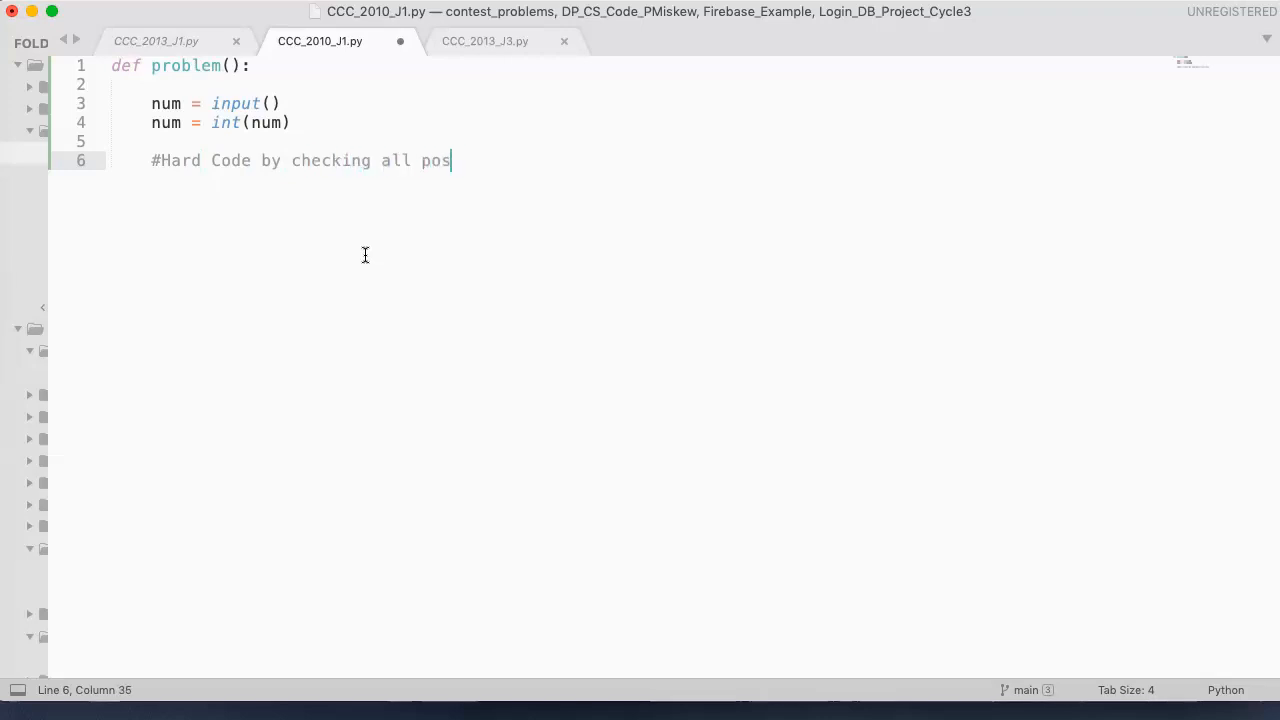
text(sibilies)
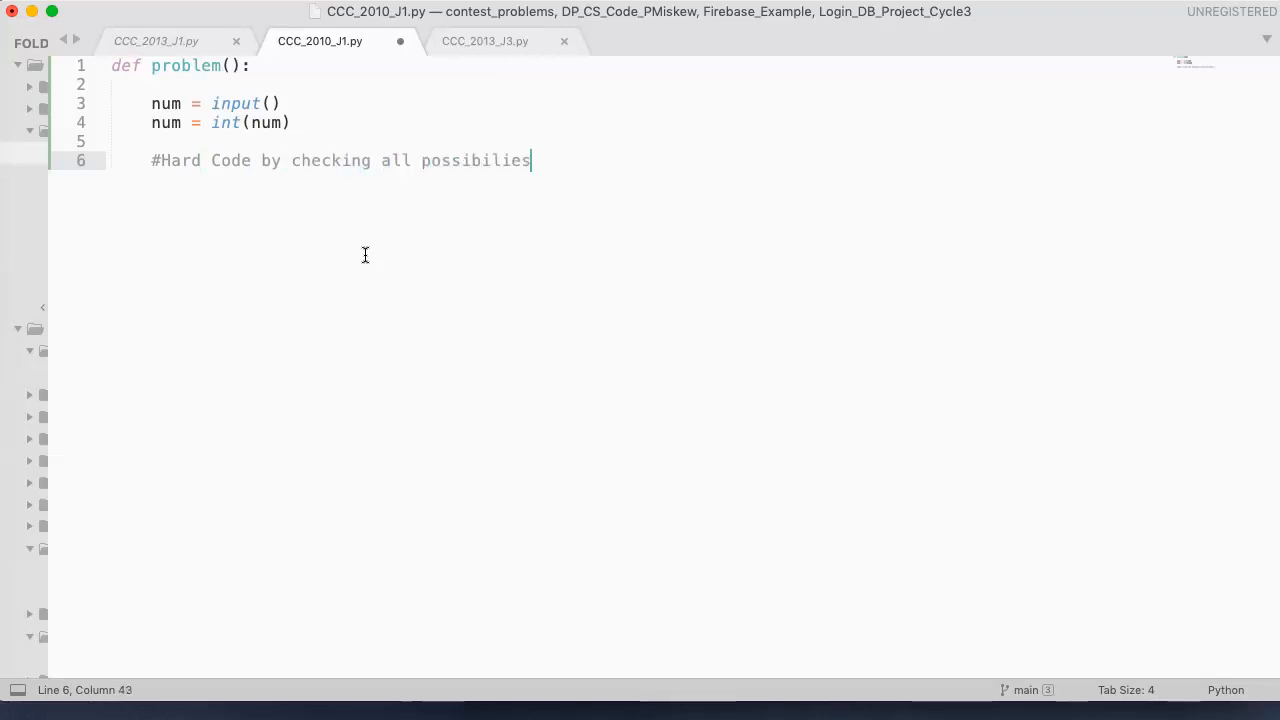
key(Return)
click(997, 517)
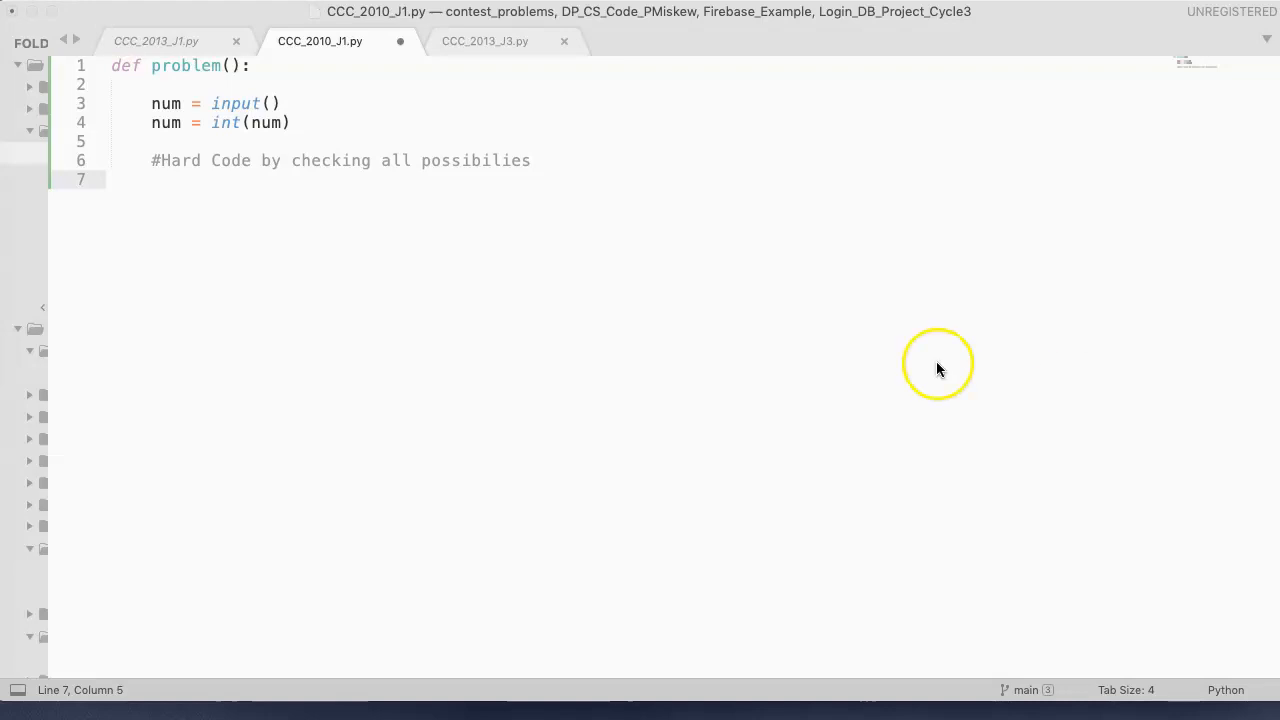
- Paste the 10-to-1 finger-pair list and wrap it in ''' quotes with a # before the closing ones
click(355, 221)
text(We can map out all possibilities     10  - (5,5)     9   - (5,4)     8   - (4,4),(5,3)     7   - (5,2),(4,3)     6   - (5,1),(4,2),(3,3)     5   - (5,0),(4,1),(3,2)     4   - (4,0),(3,1),(2,2)     3   - (3,0),(2,1)     2   - (2,0),(1,1)     1   - (1,0))
click(150, 190)
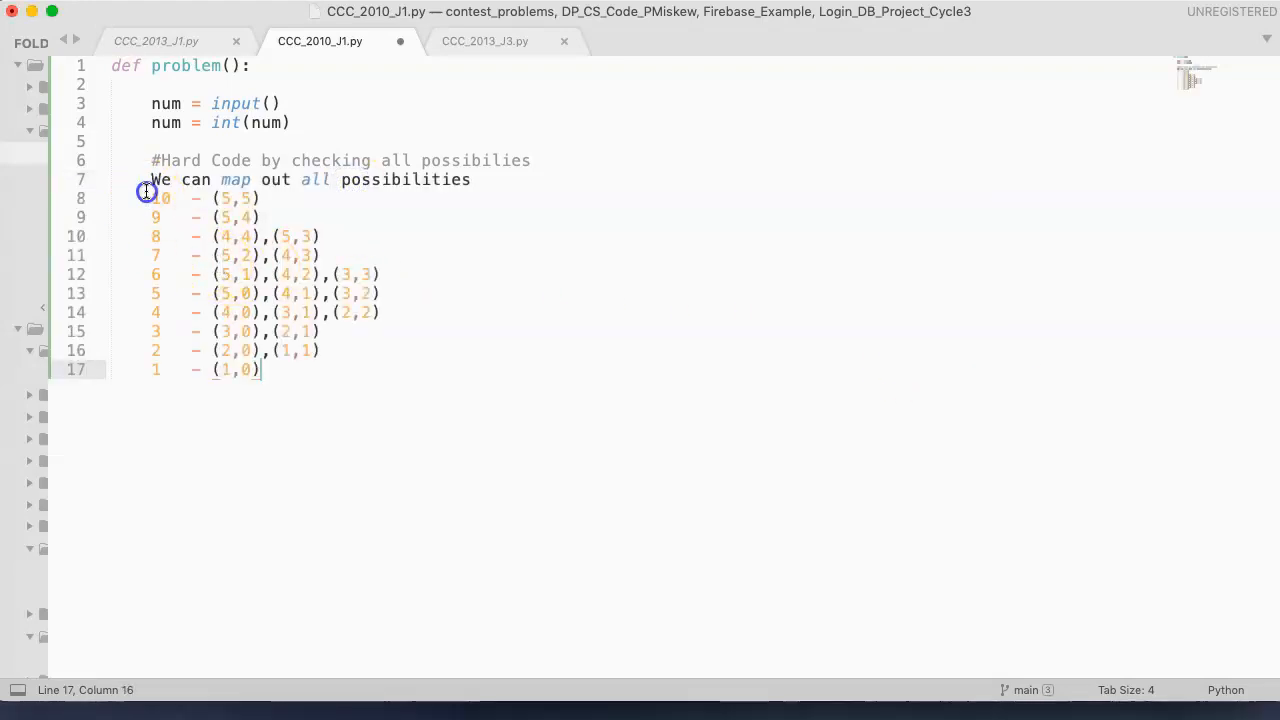
key(Return)
key(Up)
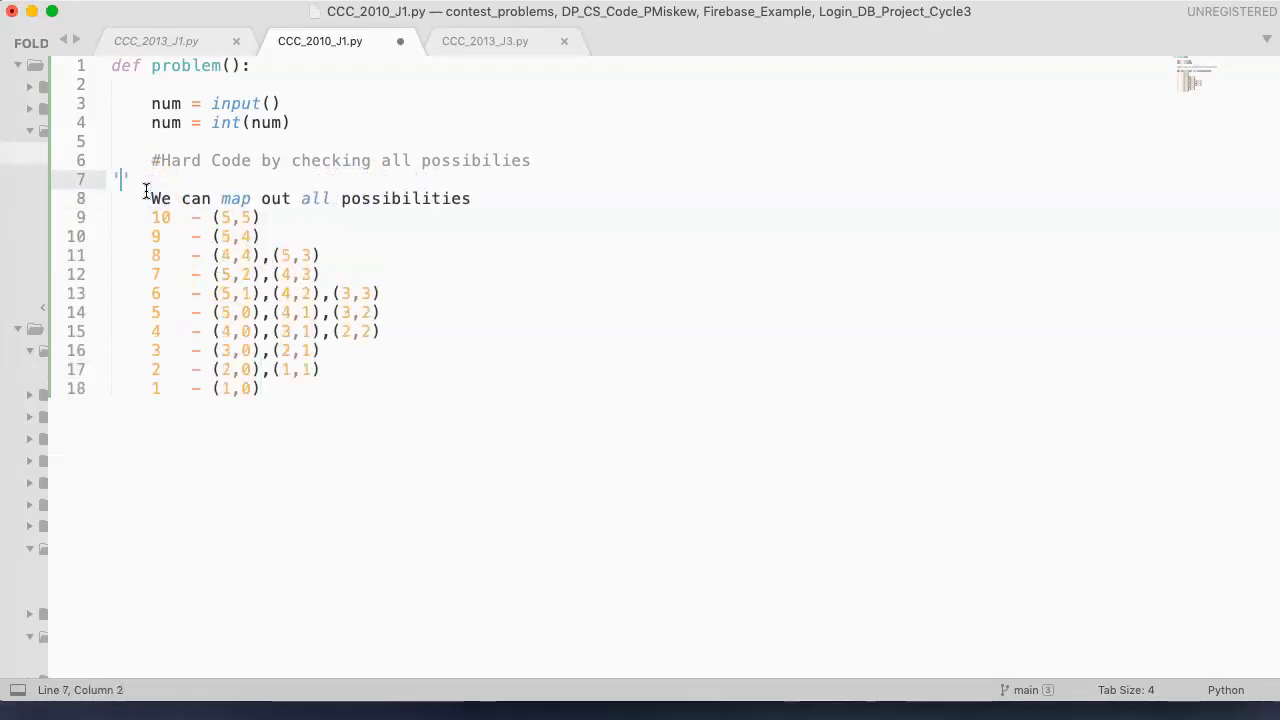
text(''')
click(263, 397)
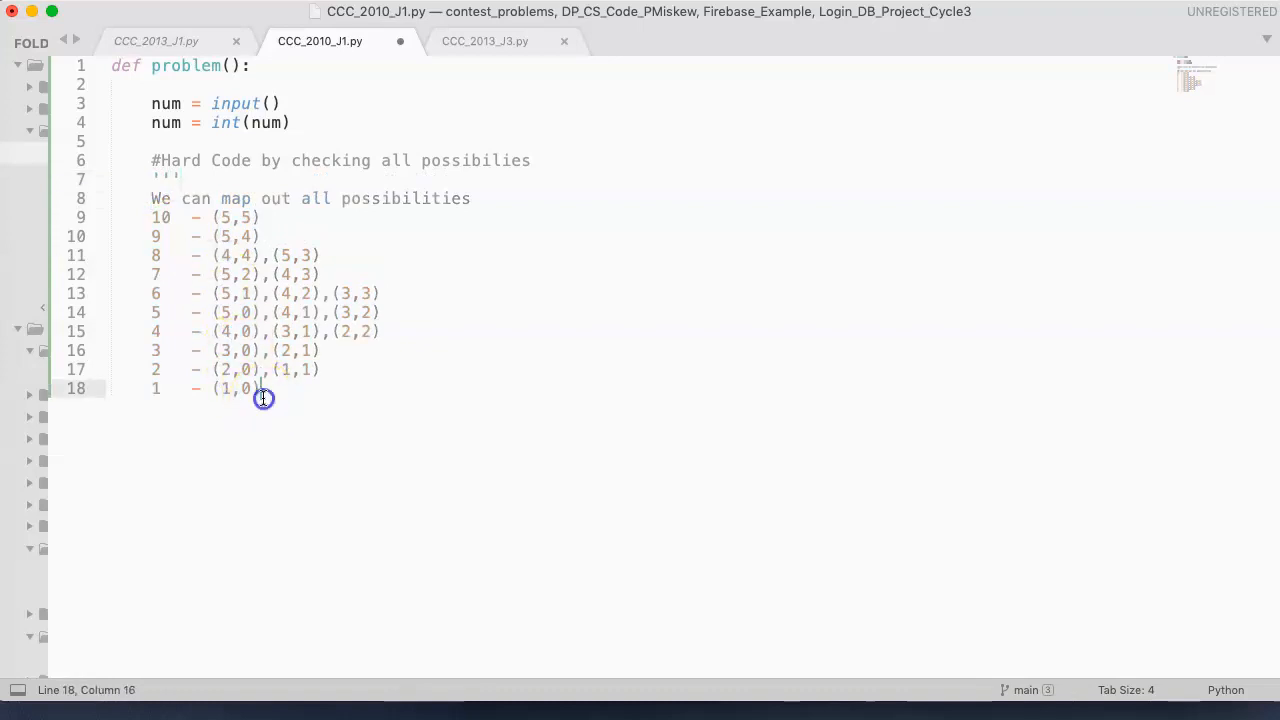
key(Return)
text(')
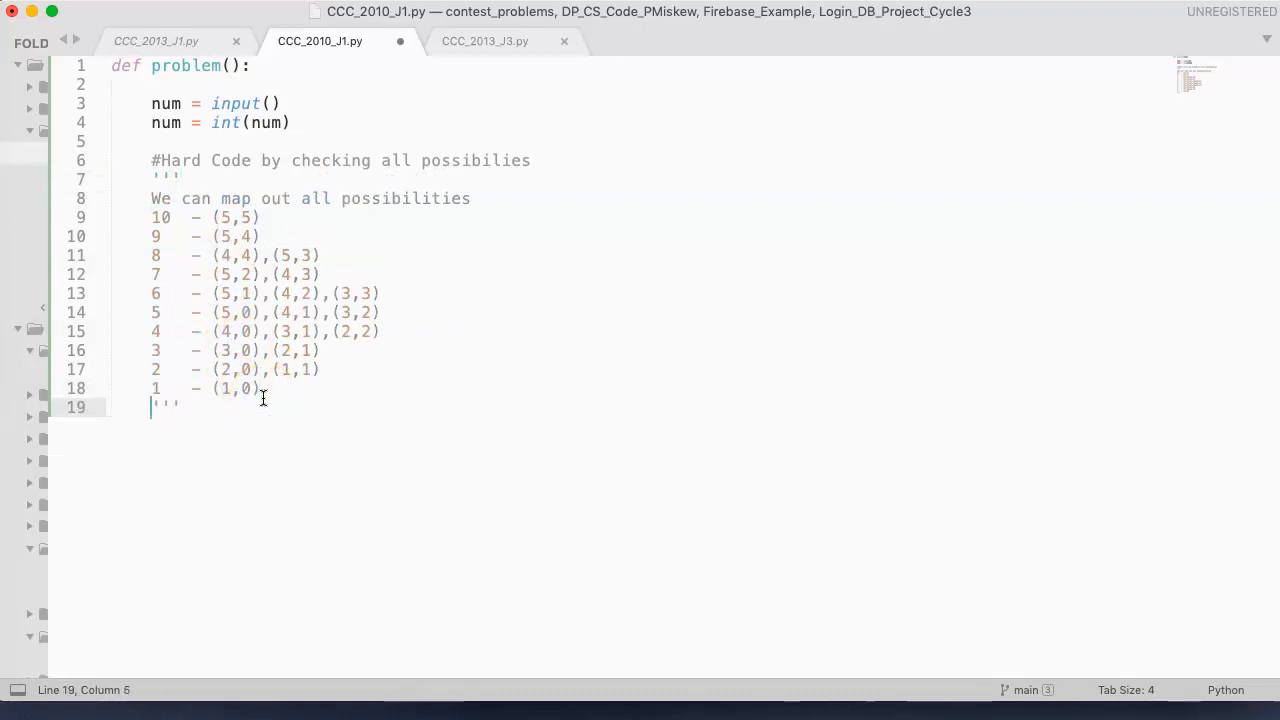
text(#)
drag(157, 217, 242, 217)
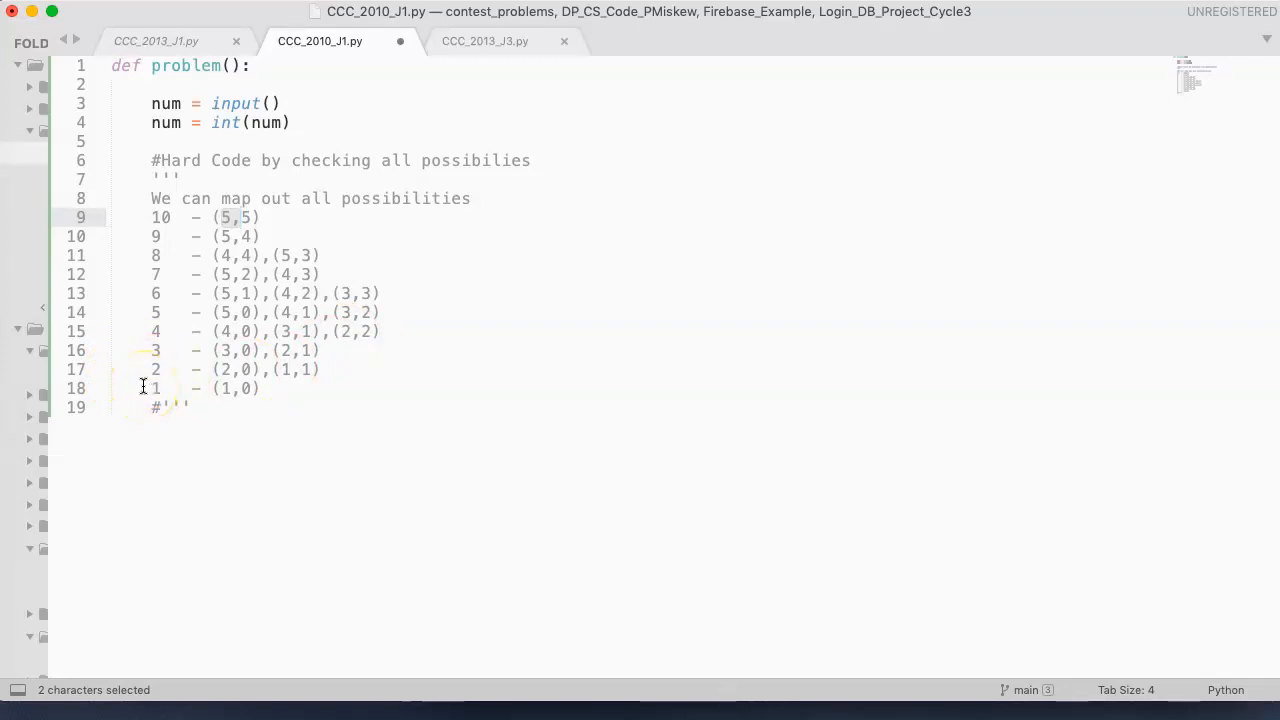
- Write if (num == 10 or num == 9 or num == 1): with print(1) as its body
click(208, 410)
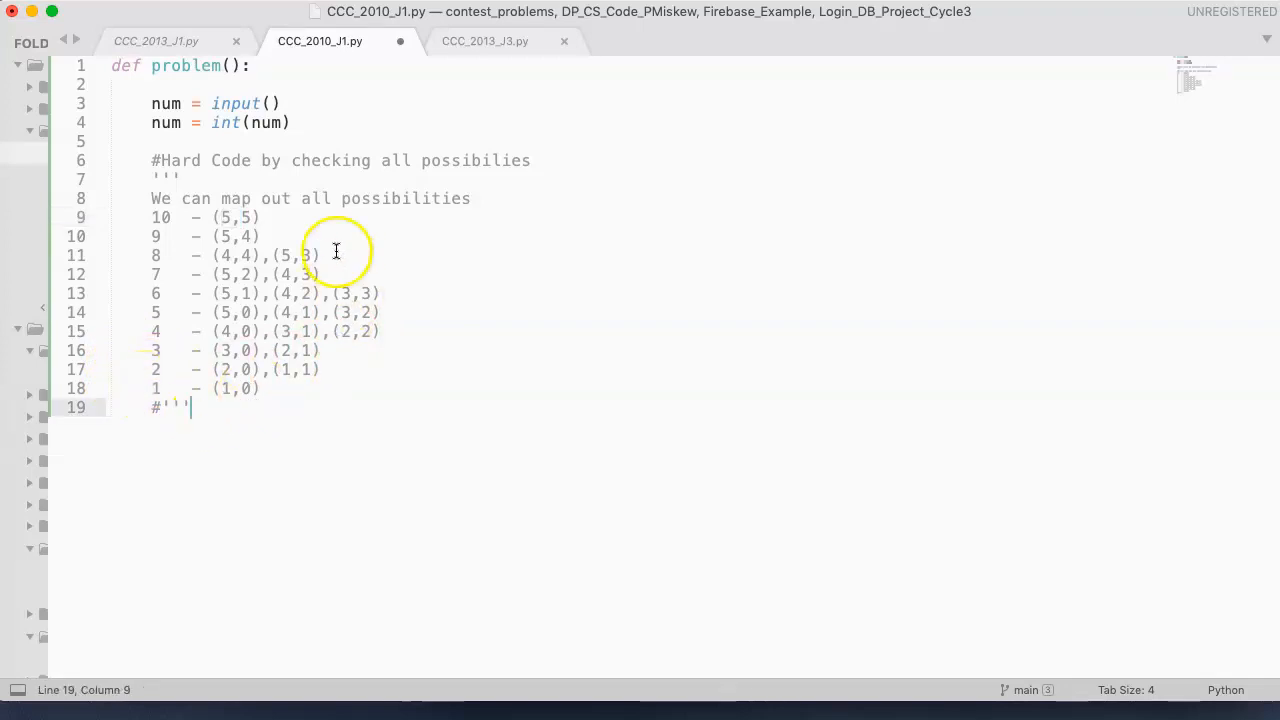
key(Return)
key(Return)
text(i)
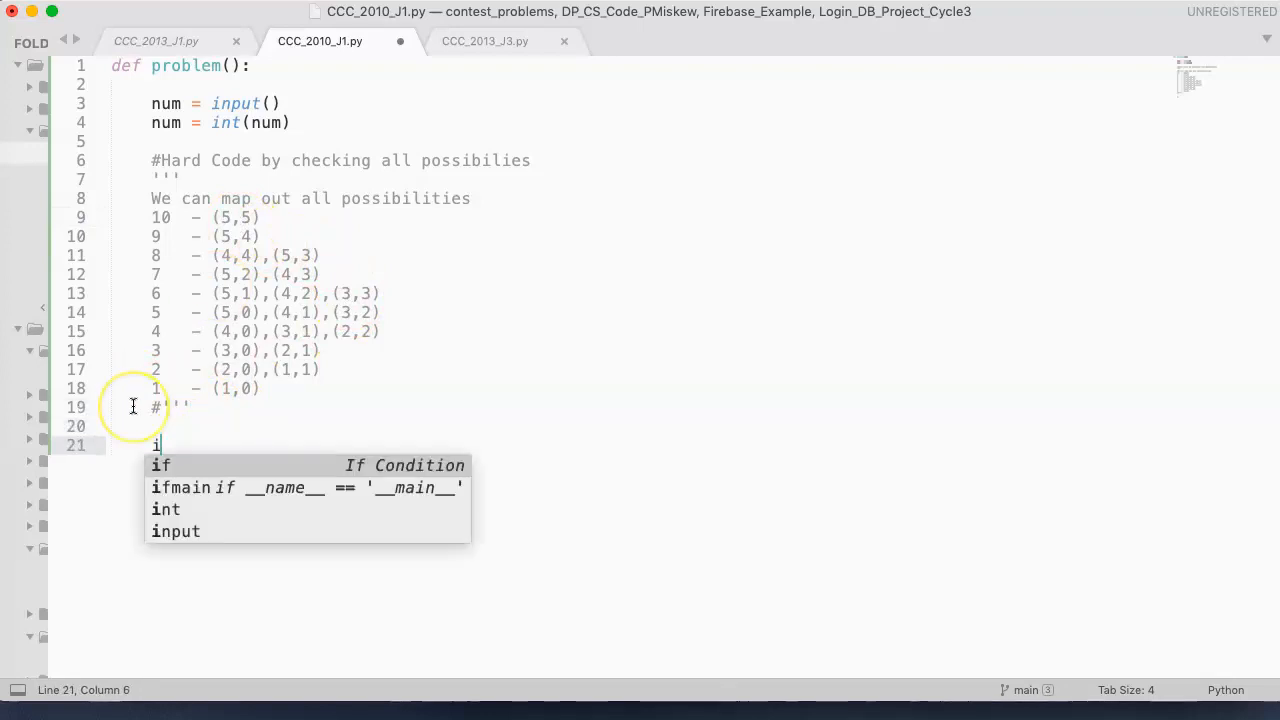
text(f ()
text(n =)
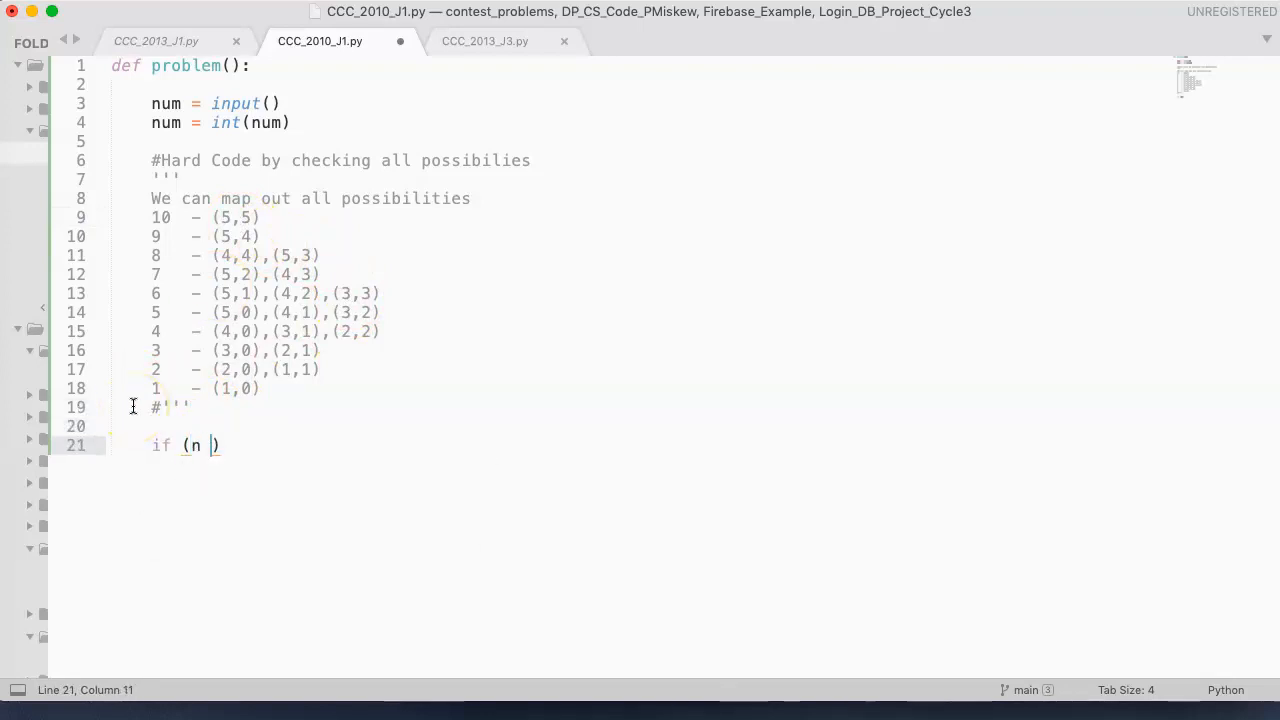
text(= 10 or n)
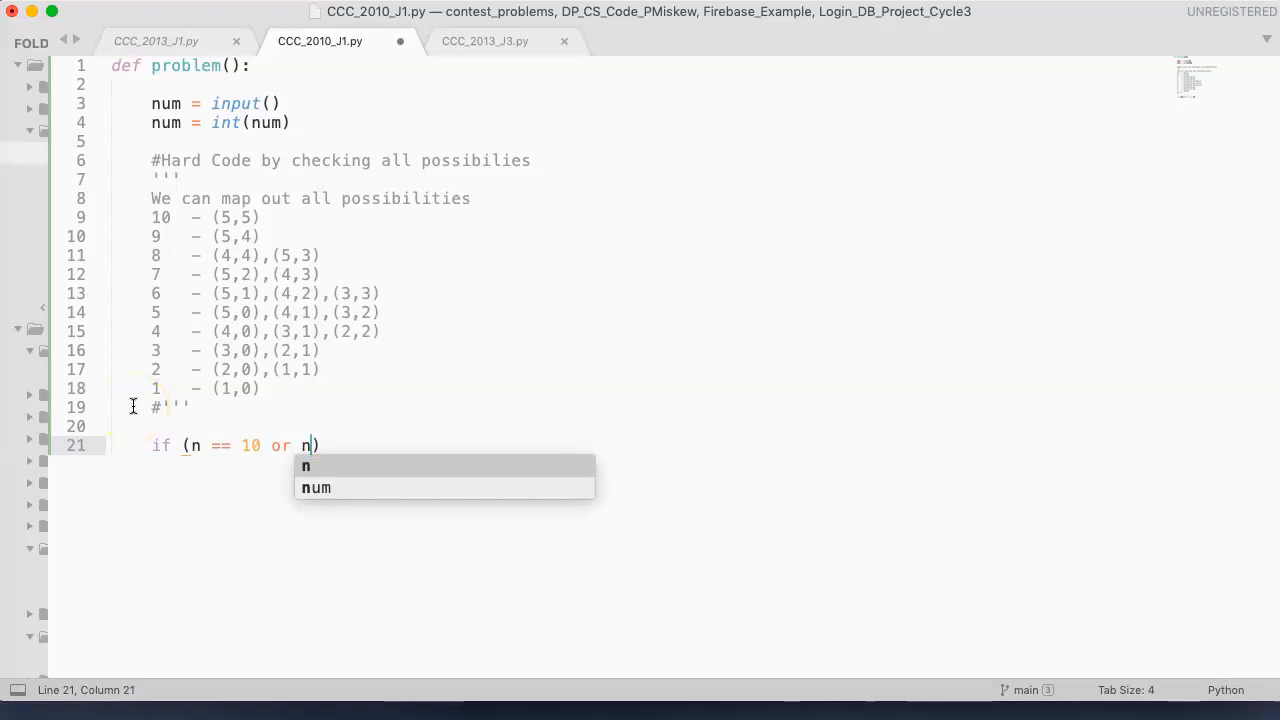
key(BackSpace)
key(BackSpace)
key(BackSpace)
key(BackSpace)
key(BackSpace)
key(BackSpace)
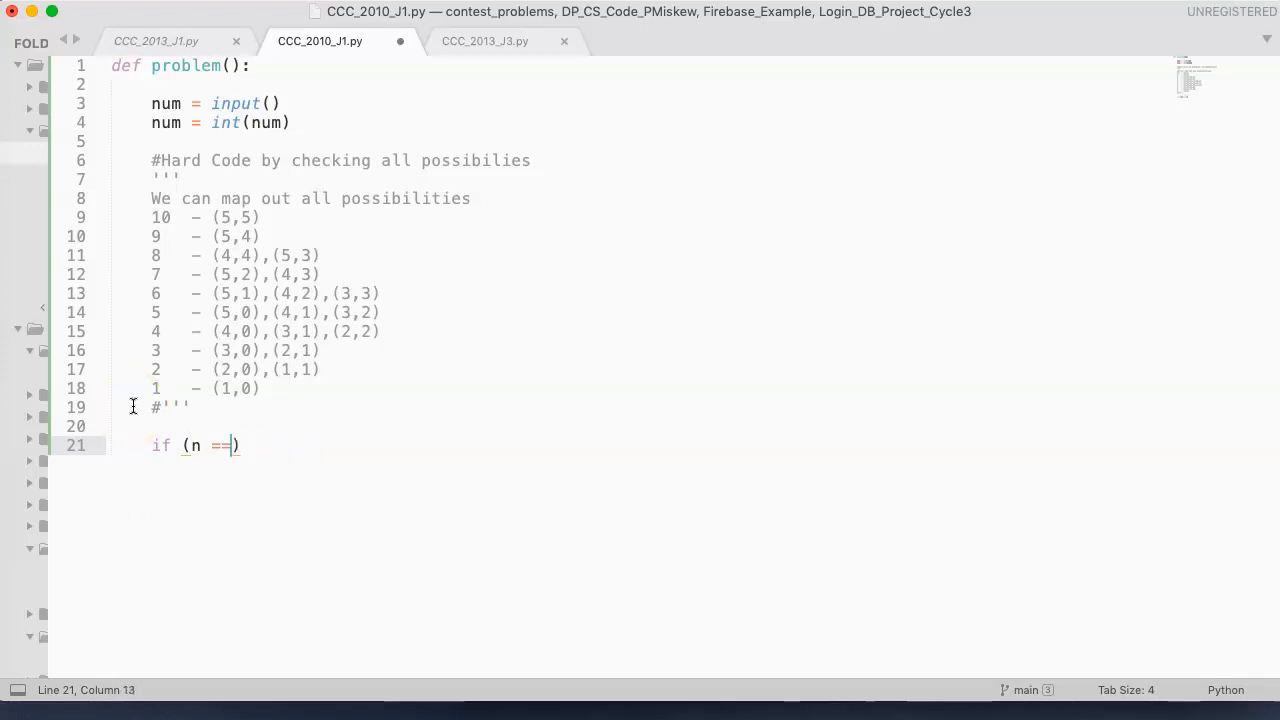
key(BackSpace)
key(BackSpace)
key(BackSpace)
text(ums)
key(BackSpace)
key(BackSpace)
text(== 10 or nums =)
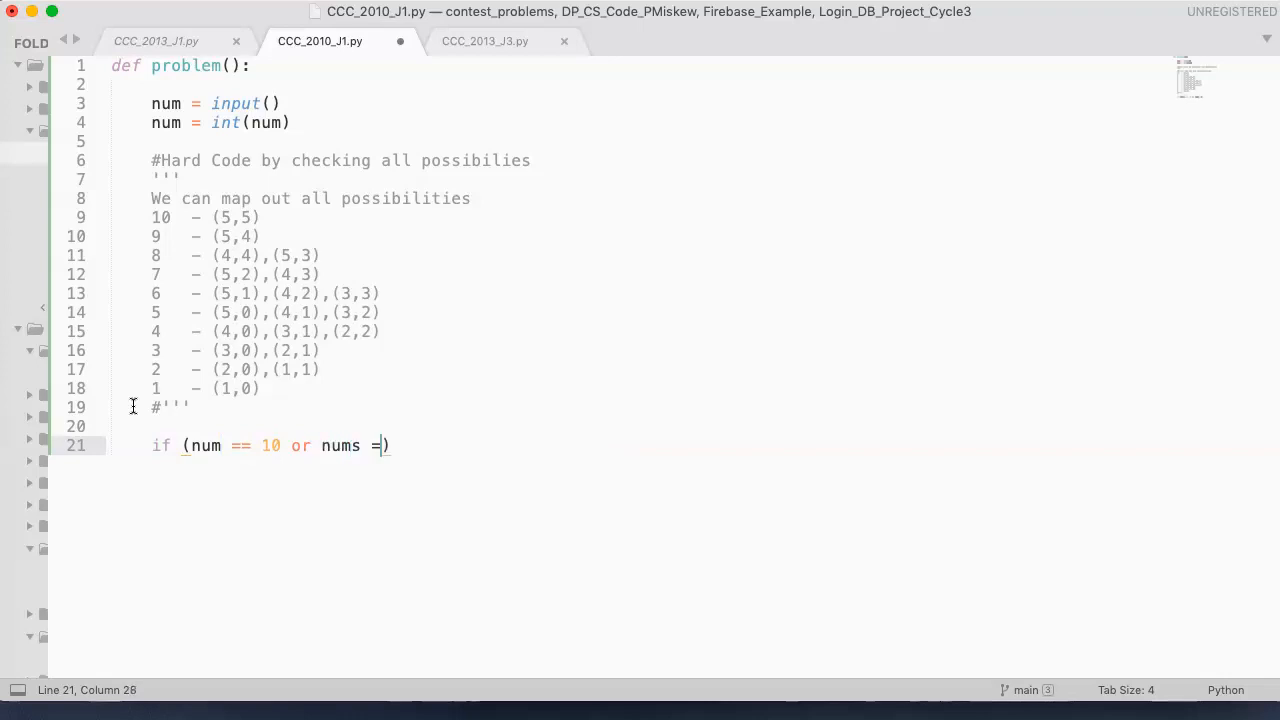
text(=)
key(BackSpace)
key(BackSpace)
key(BackSpace)
text(==)
key(BackSpace)
key(BackSpace)
text(= 9 or )
text(num == )
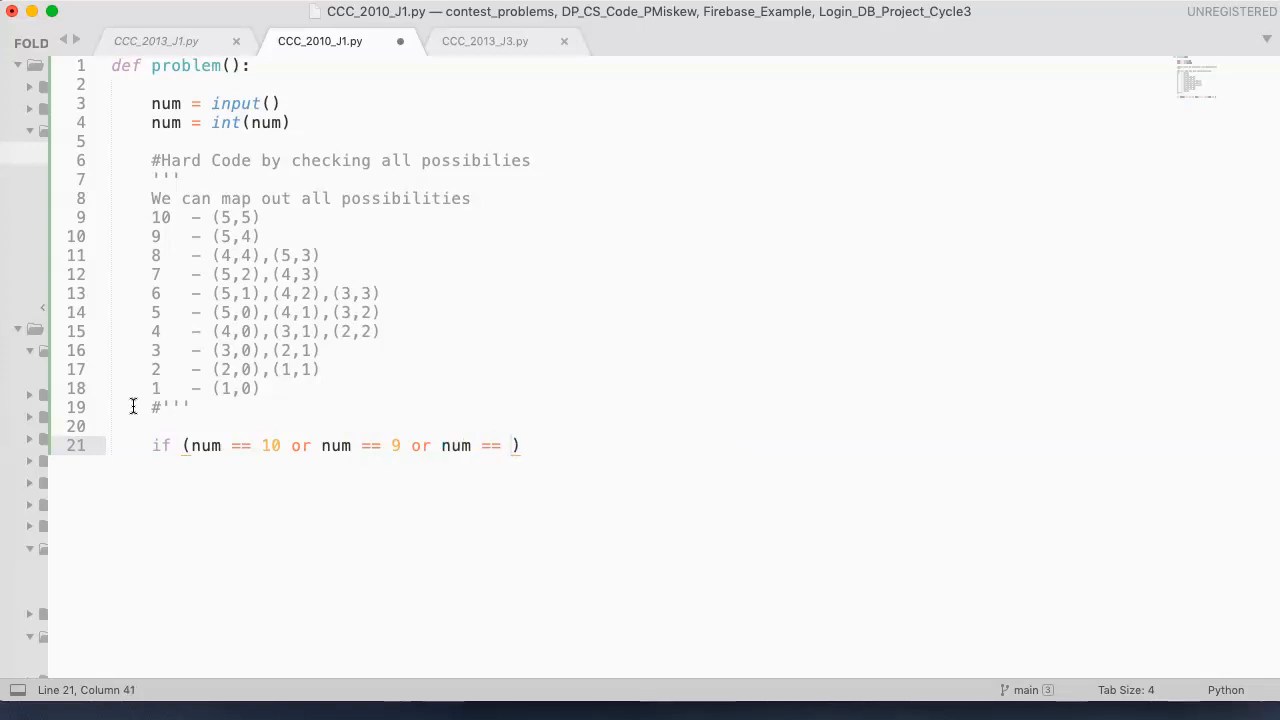
text(1):)
key(Return)
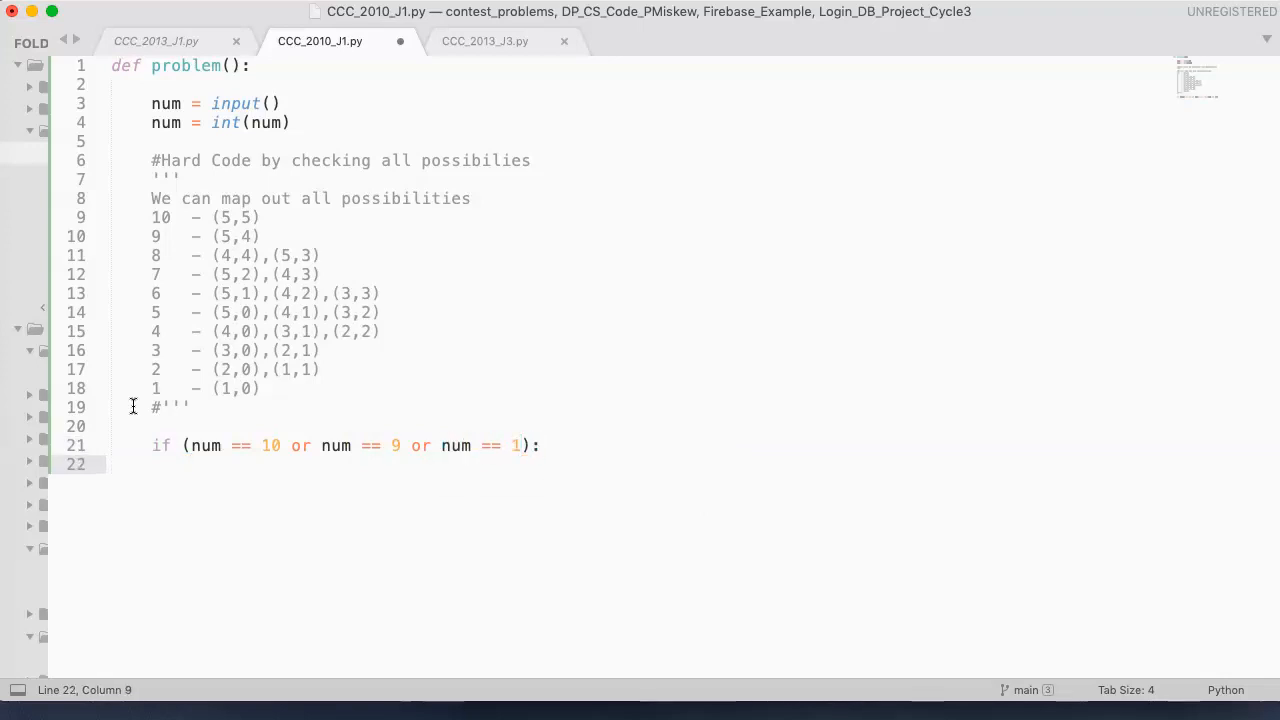
text(print(1))
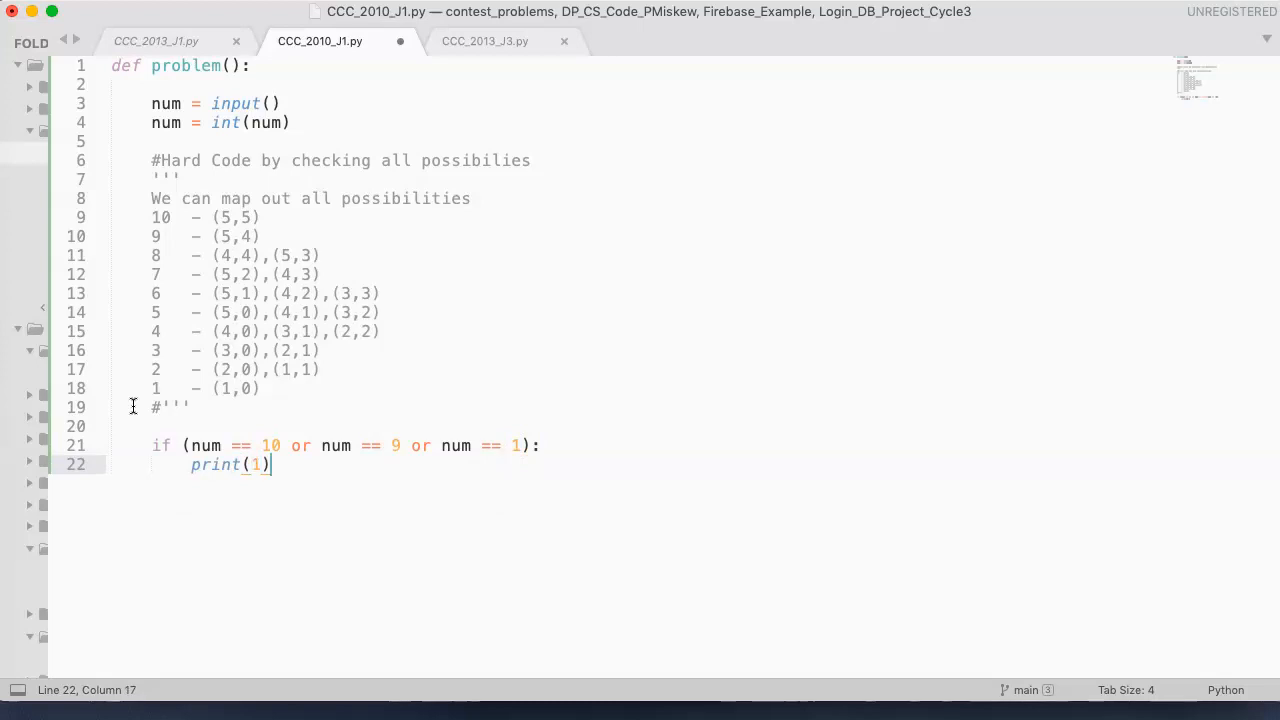
key(Return)
text(el)
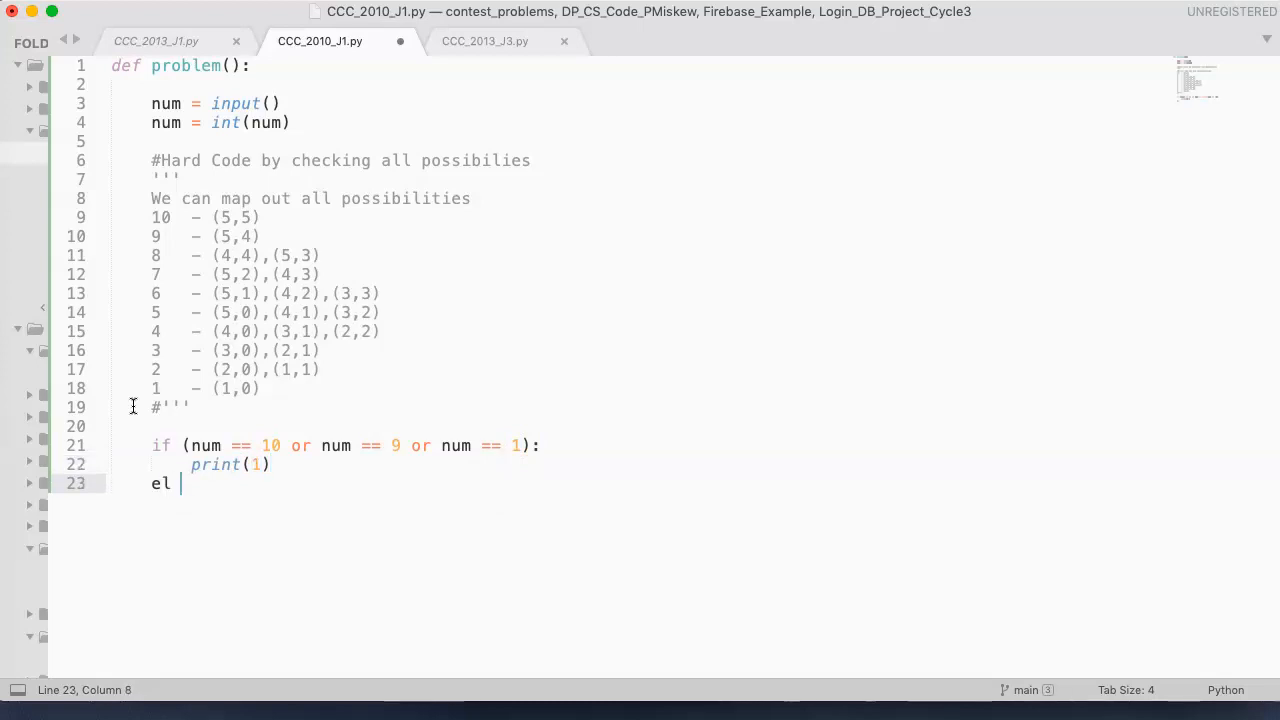
text(if (num =)
text(= 8 o)
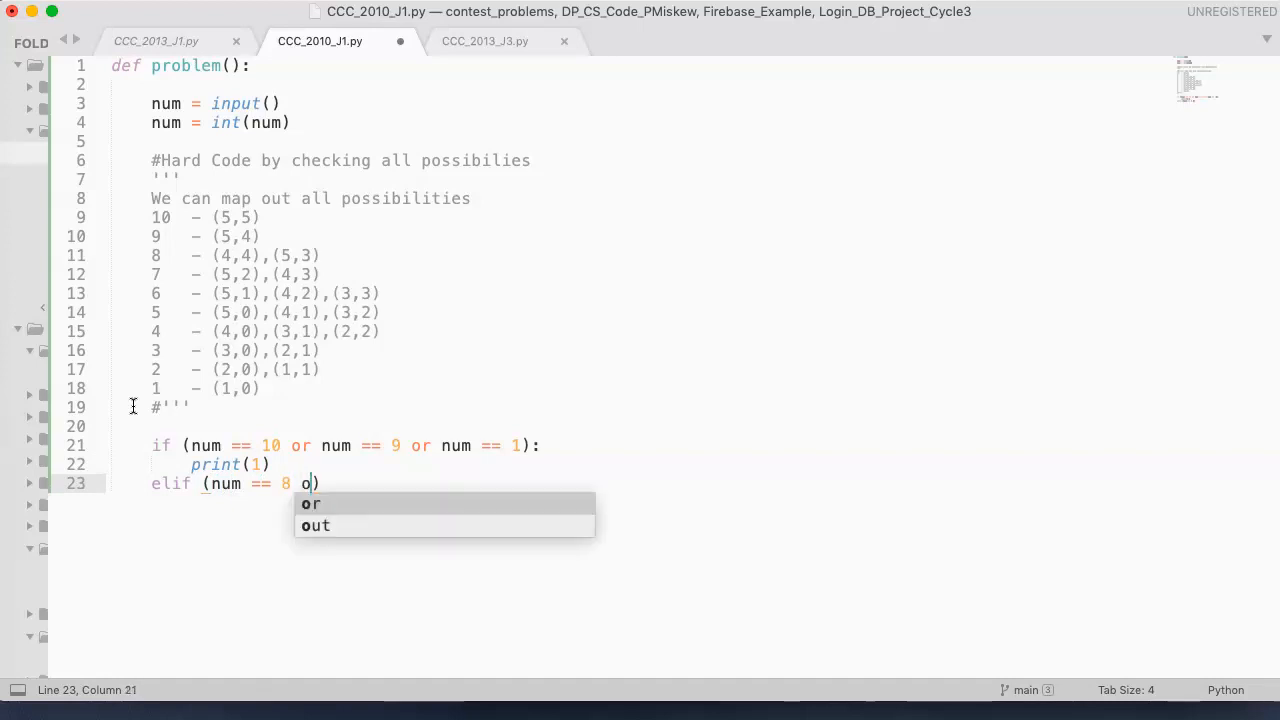
text(r num == )
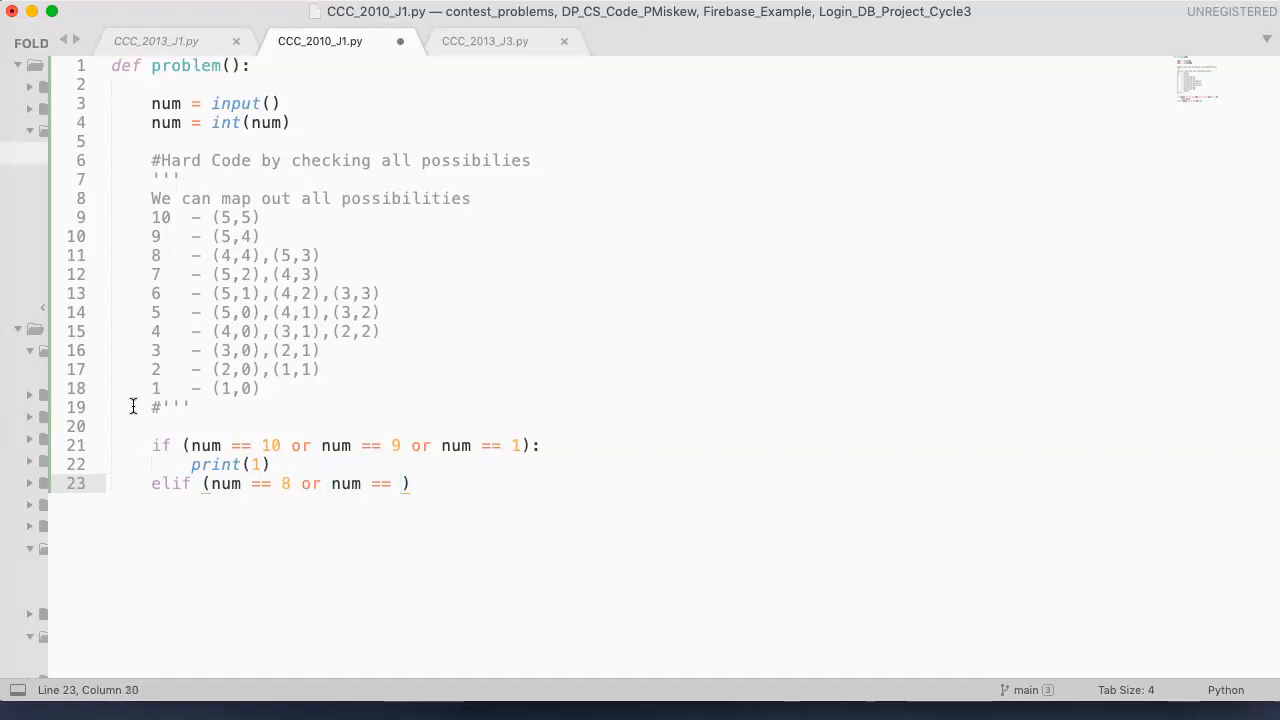
text(7)
- Write elif (num == 8 or num == 7 or num == 3 or num == 2): with print(2) as its body
drag(332, 272, 150, 255)
drag(341, 362, 145, 352)
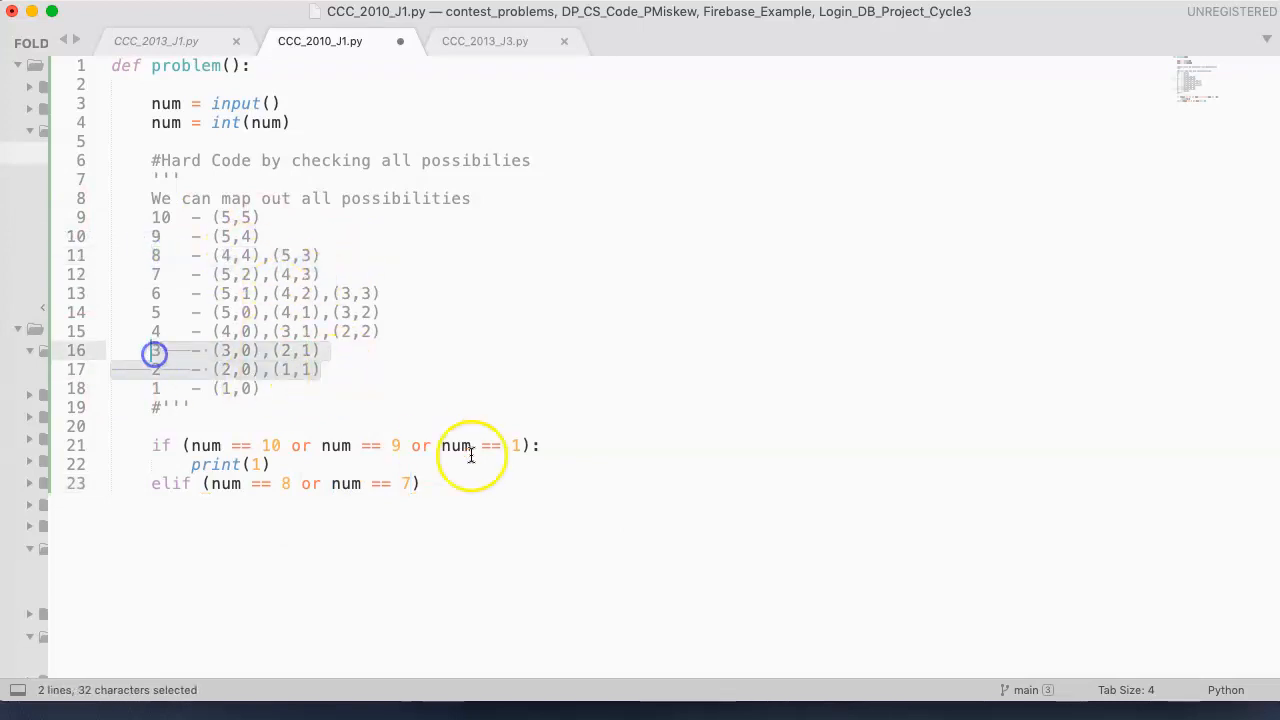
click(410, 481)
text(or num)
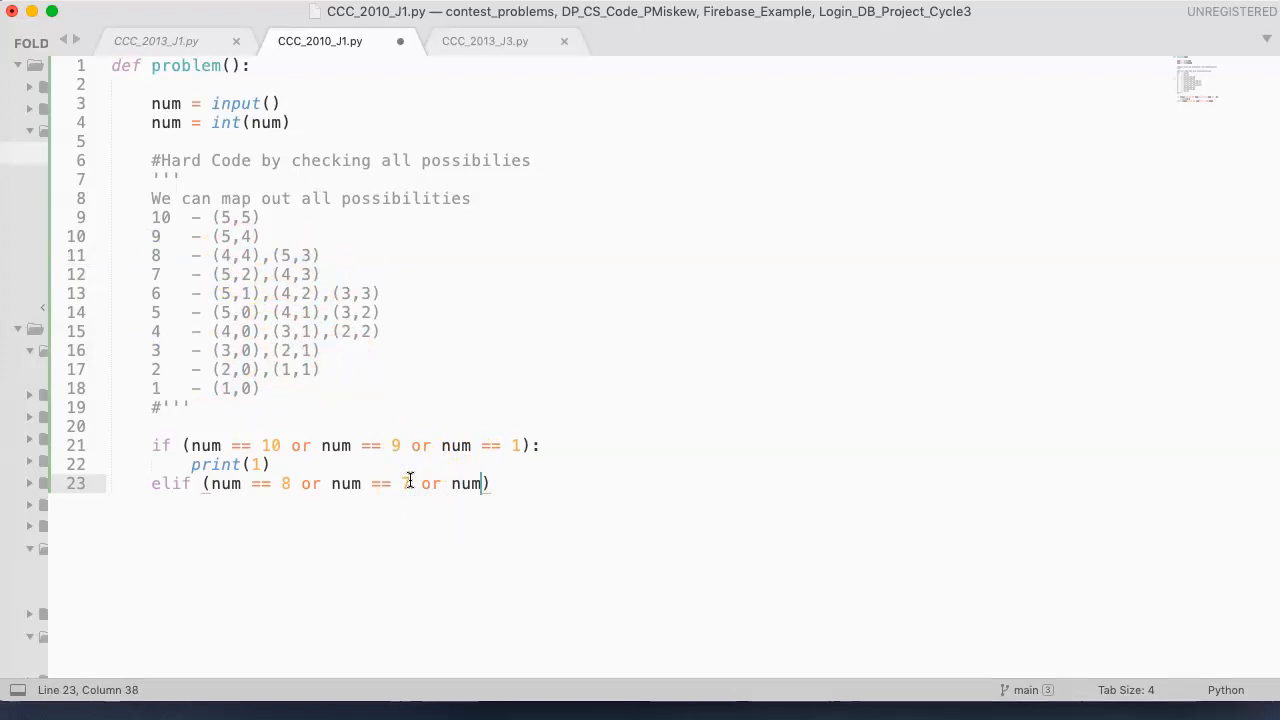
text( == 3 or num == )
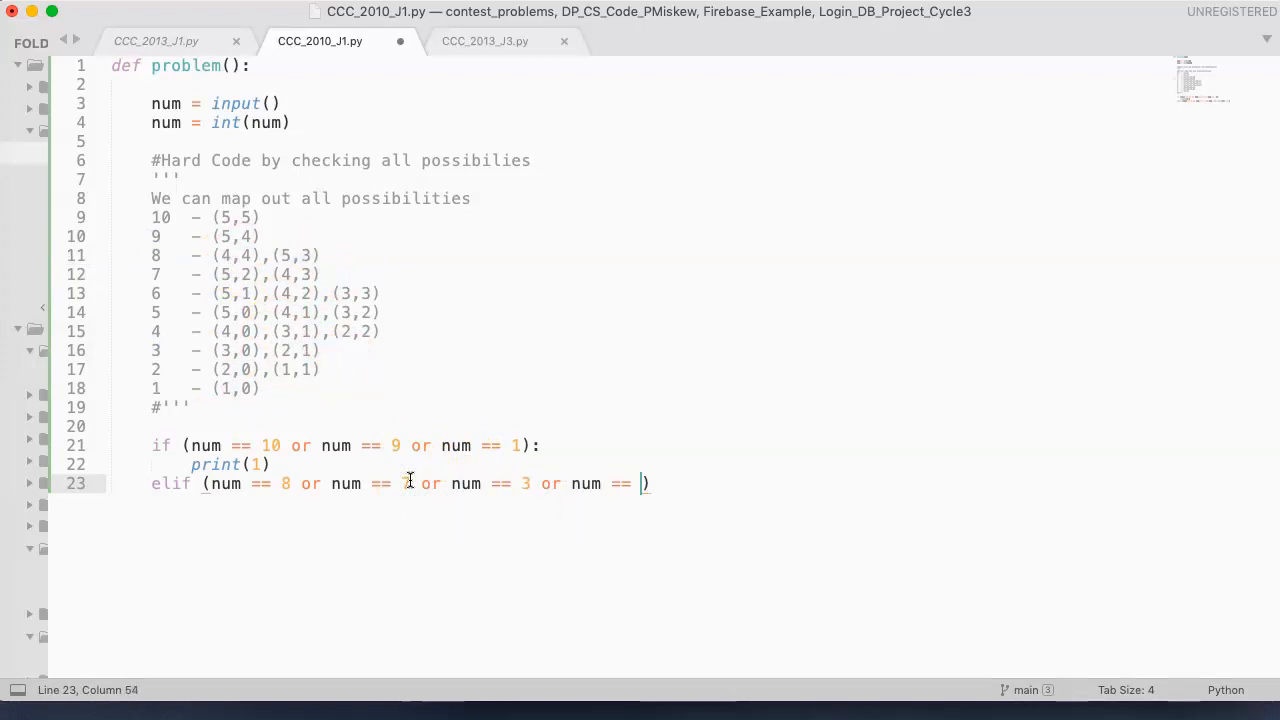
text(2):)
key(Return)
text(print)
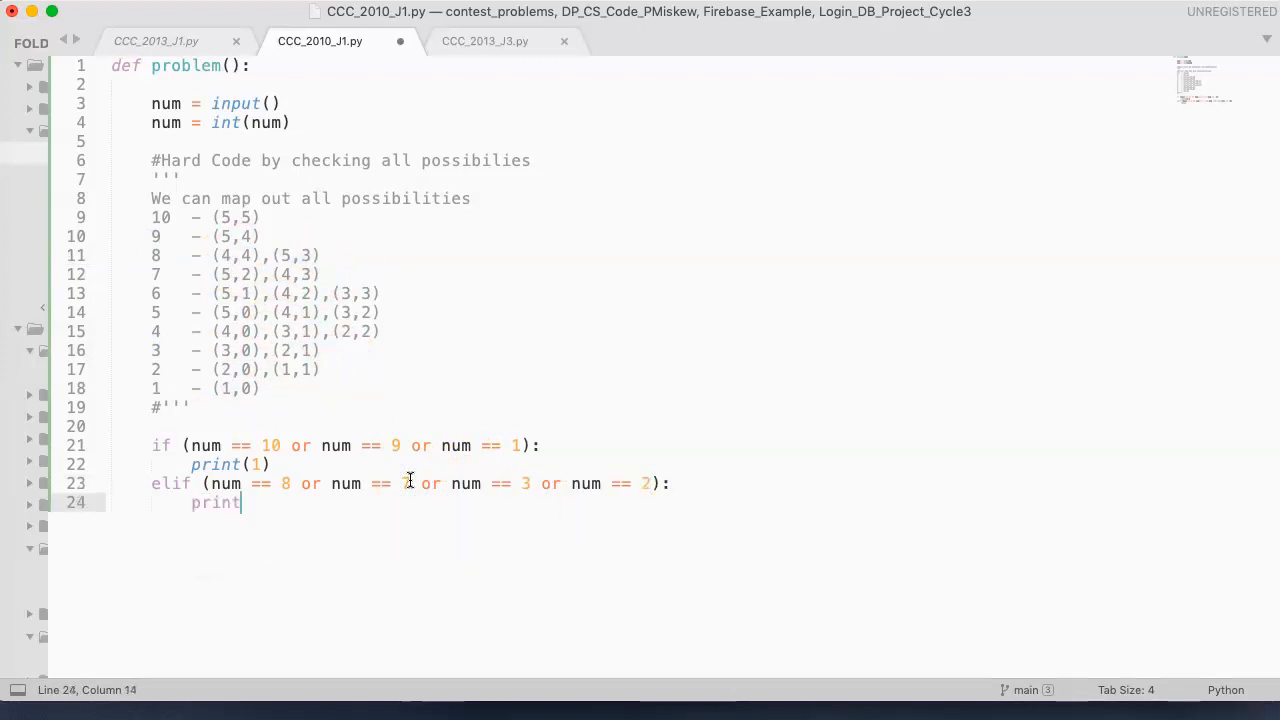
text((2)
- Write elif (num == 6 or num == 5 or num == 4): print(3), call problem() at the bottom, and save
key(BackSpace)
text(el)
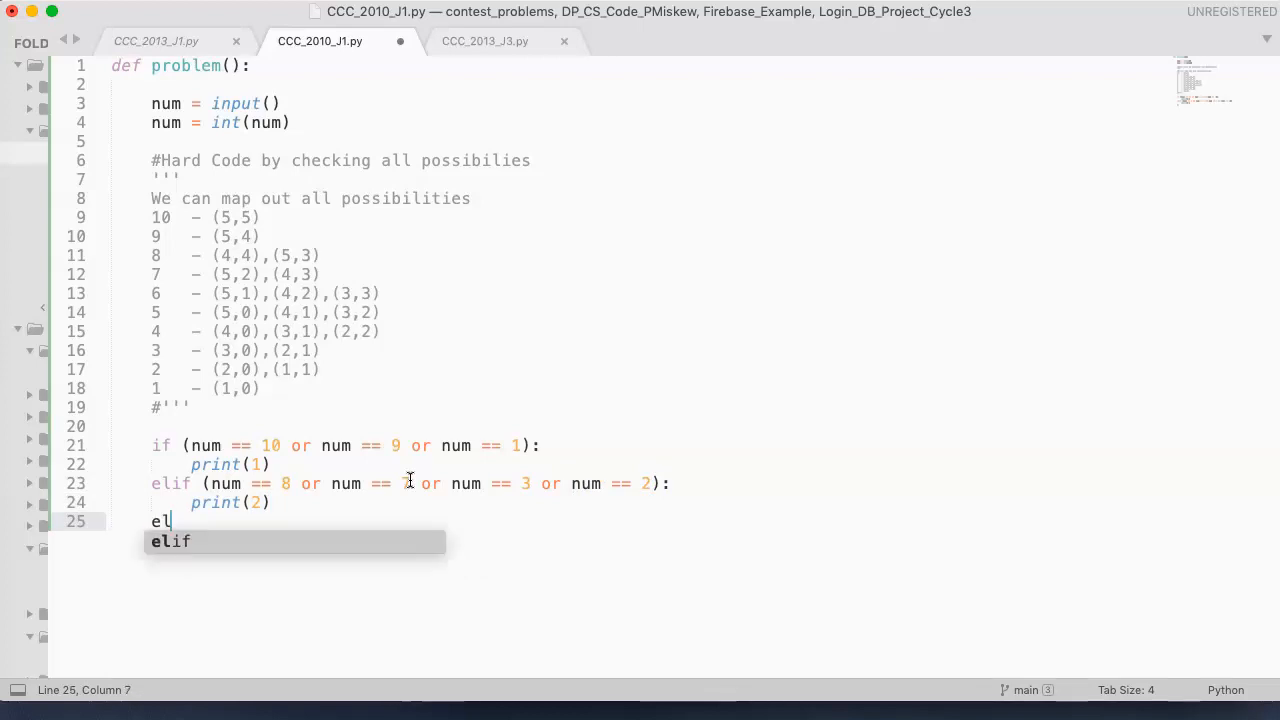
key(Tab)
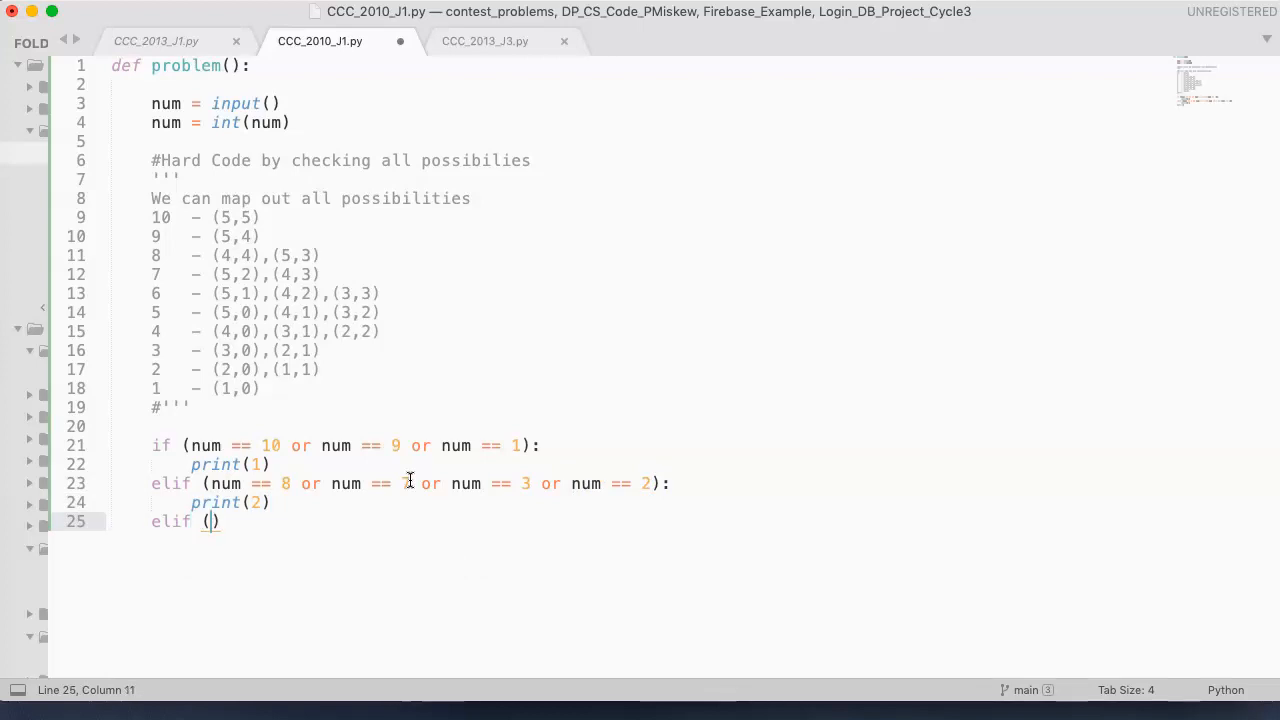
text(num == )
text(6 or num =)
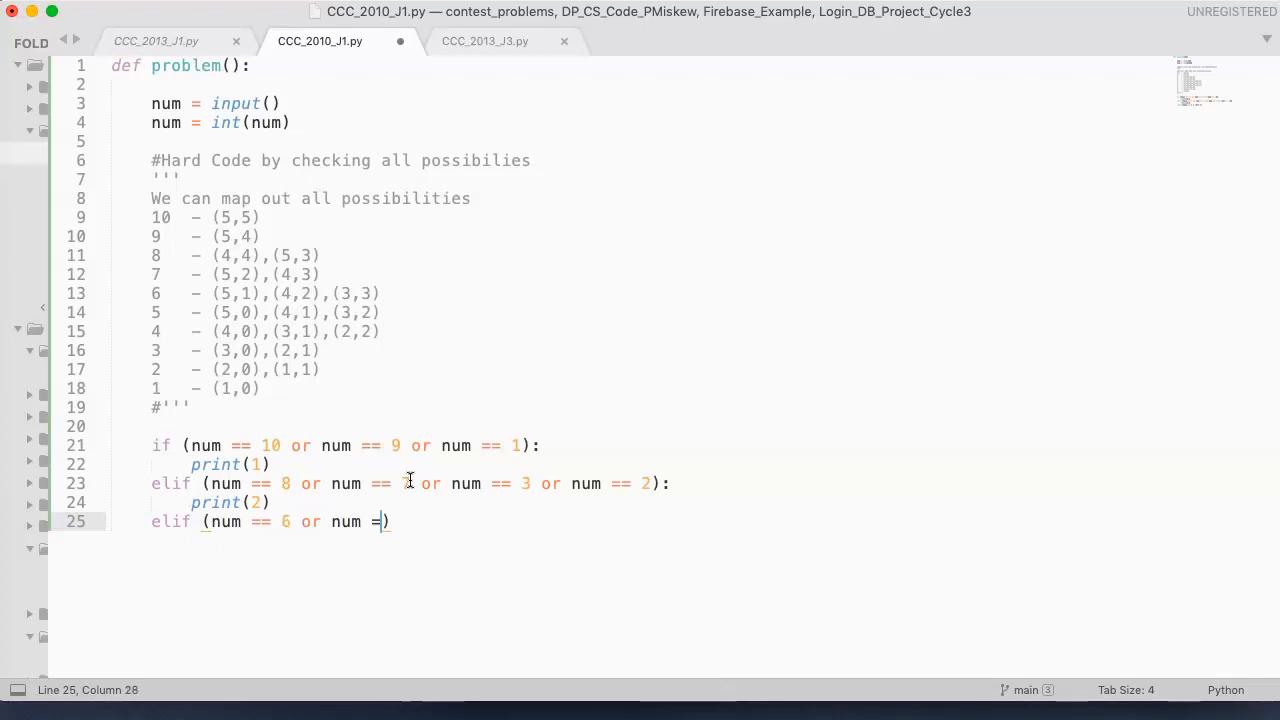
text(= 5 or num == 4)
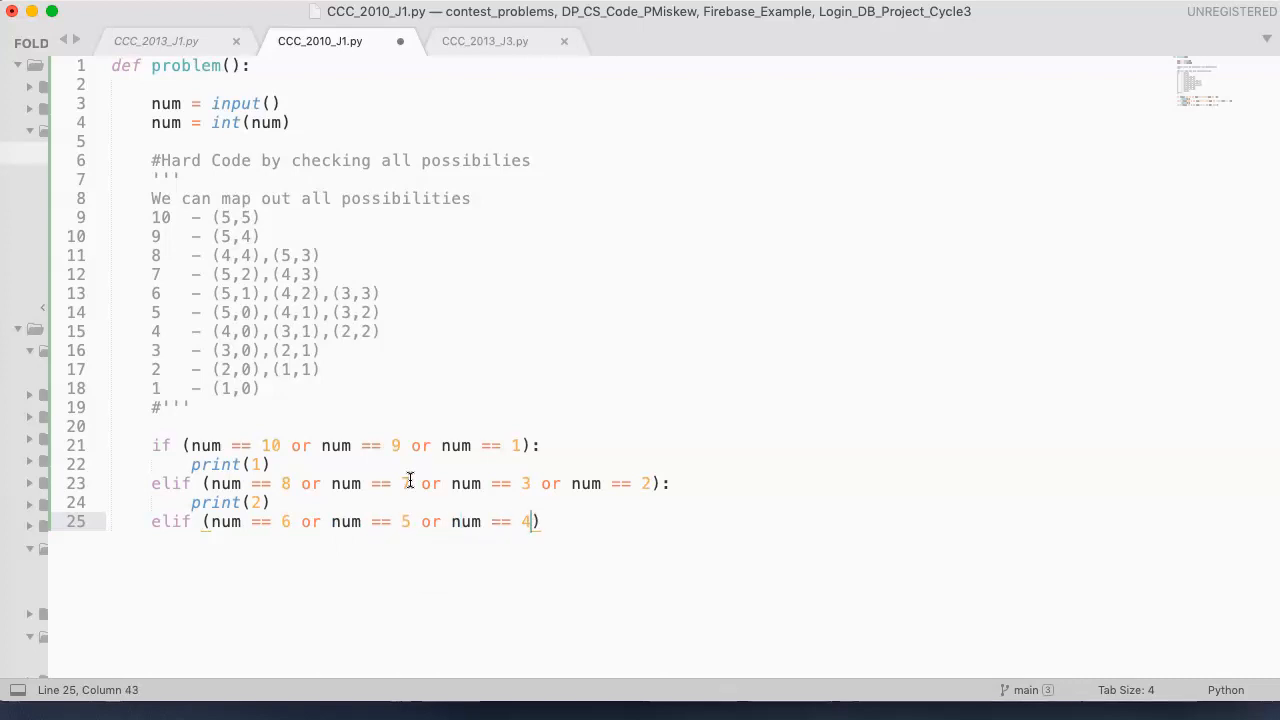
key(Right)
key(Return)
text(pr)
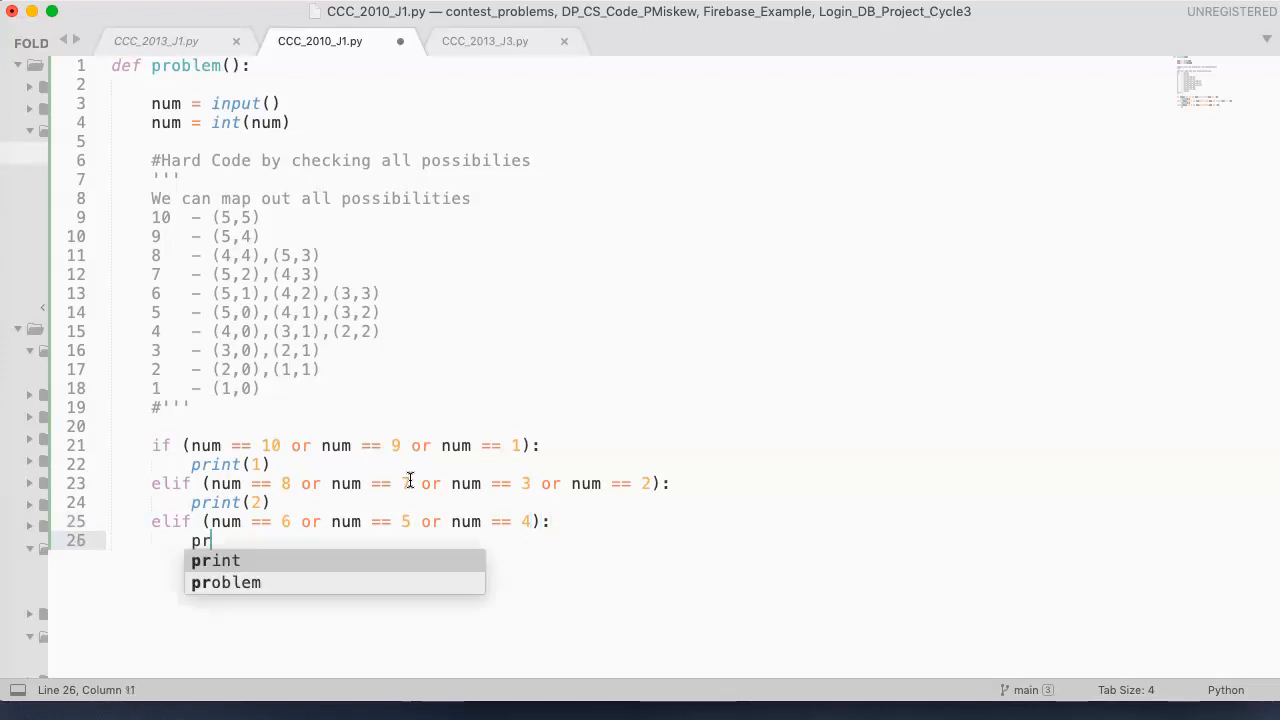
text(int(3)
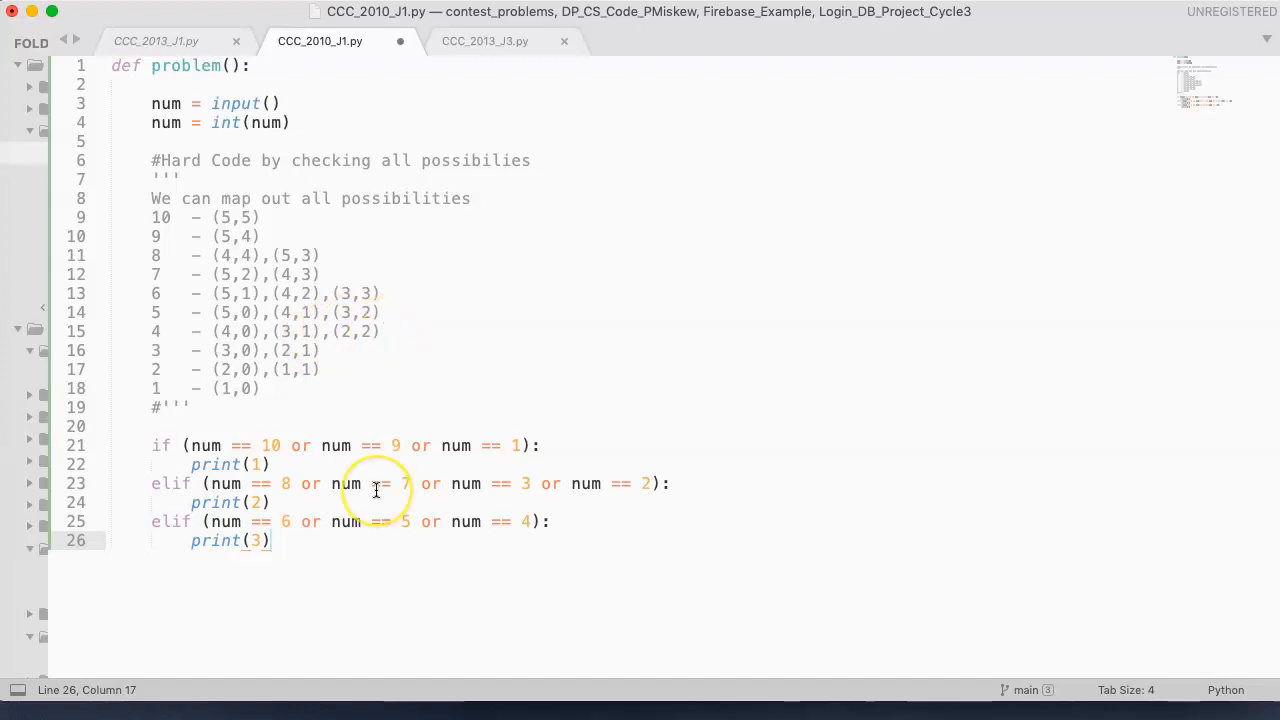
key(Return)
key(Return)
text(probl)
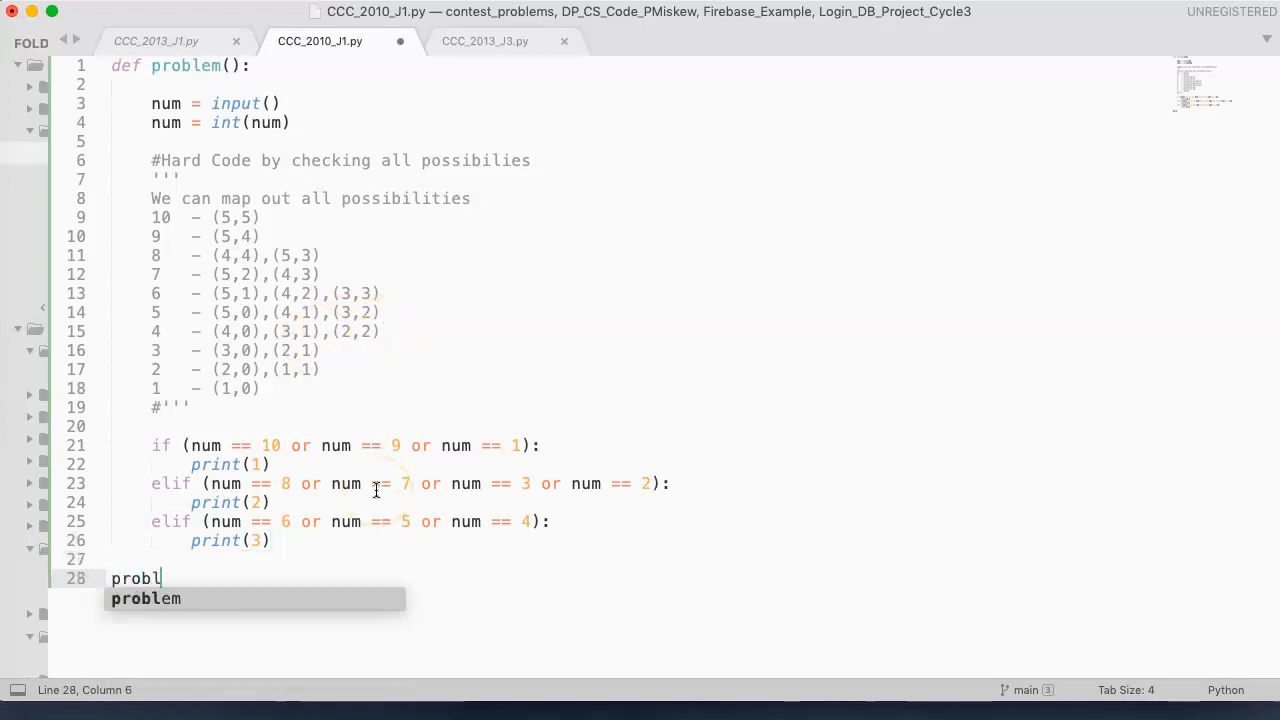
text(em())
key(super+s)
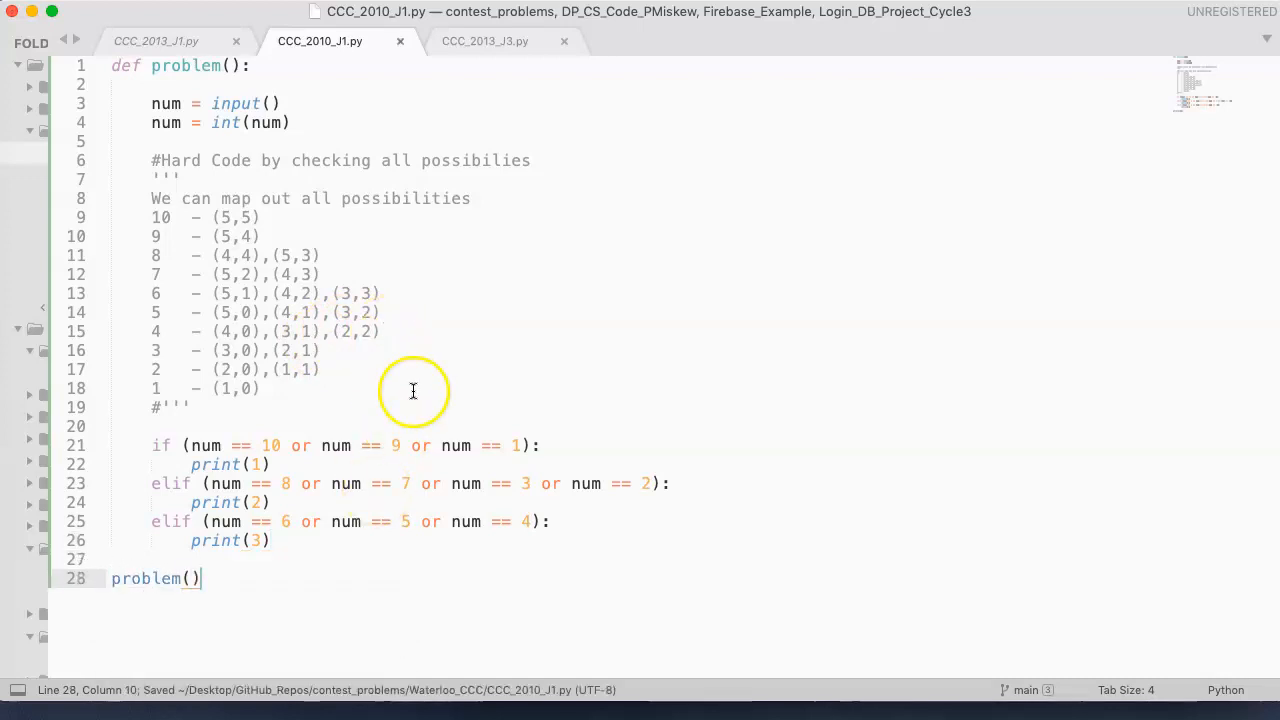
- Clear and ls in Terminal, run python3 CCC_2010_J1.py, and enter 10 to get 1 printed
click(0, 279)
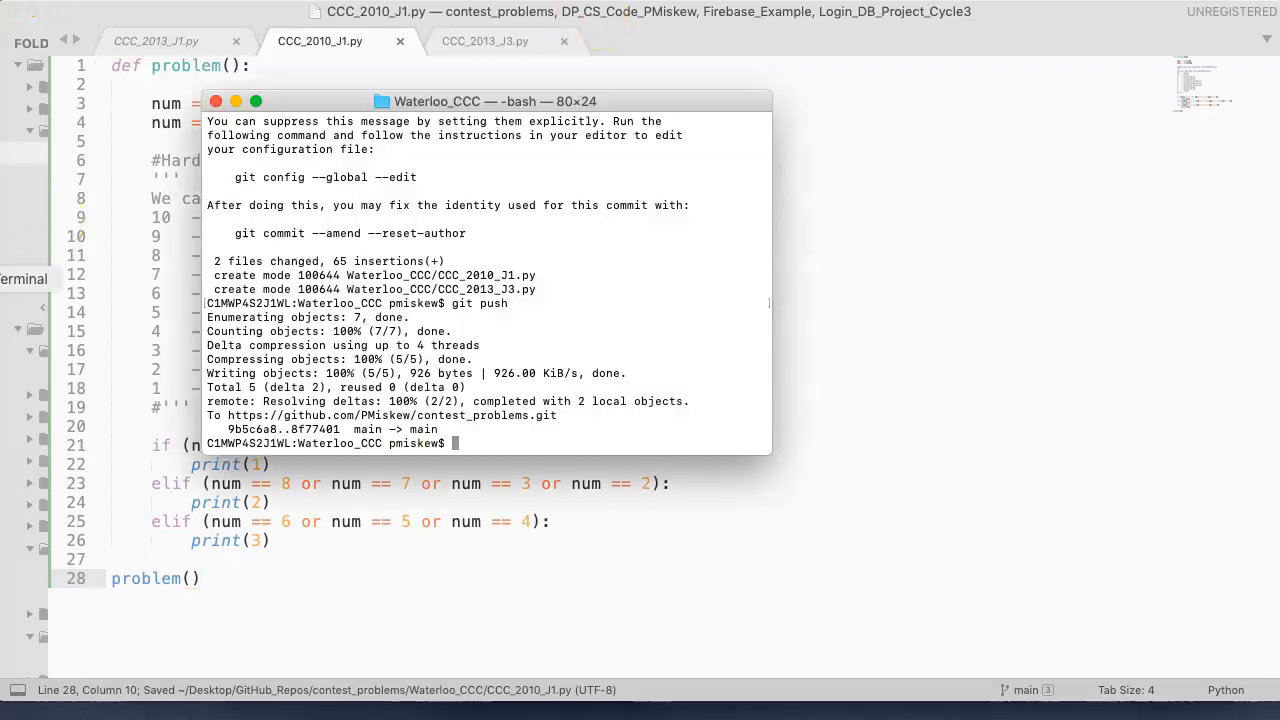
text(clear)
key(Return)
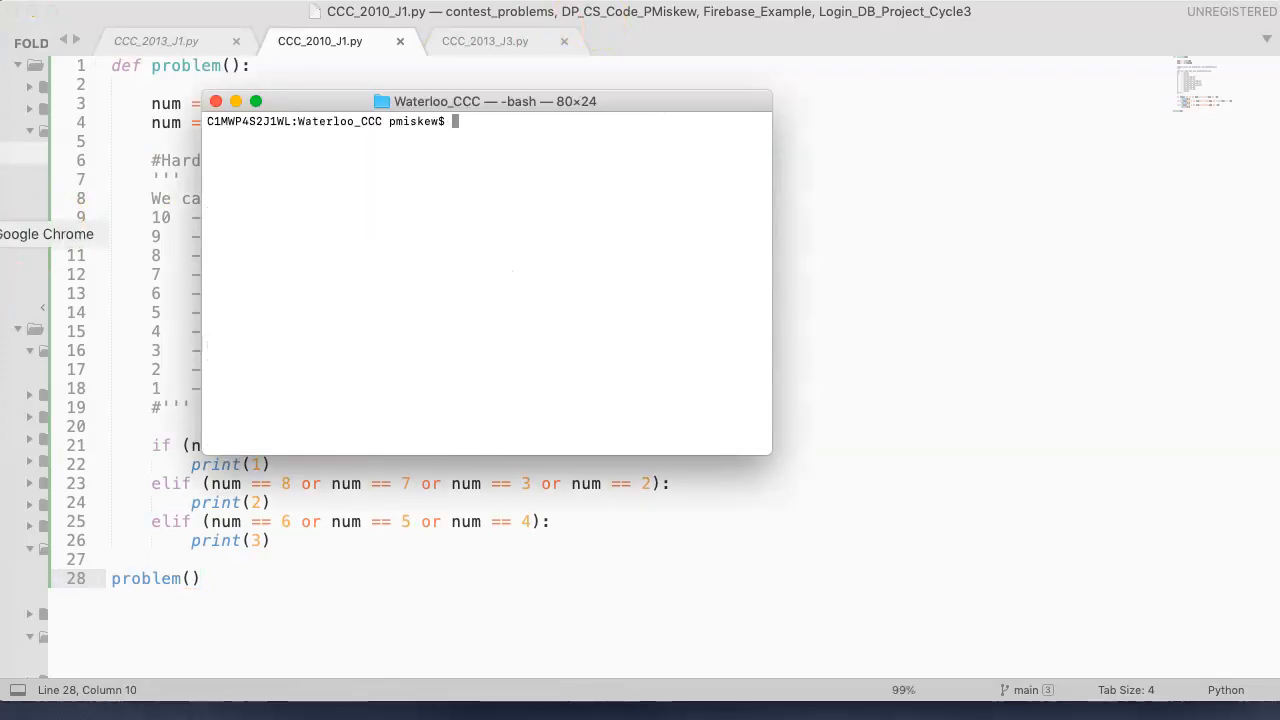
text(ls)
key(Return)
text(python3 CCC)
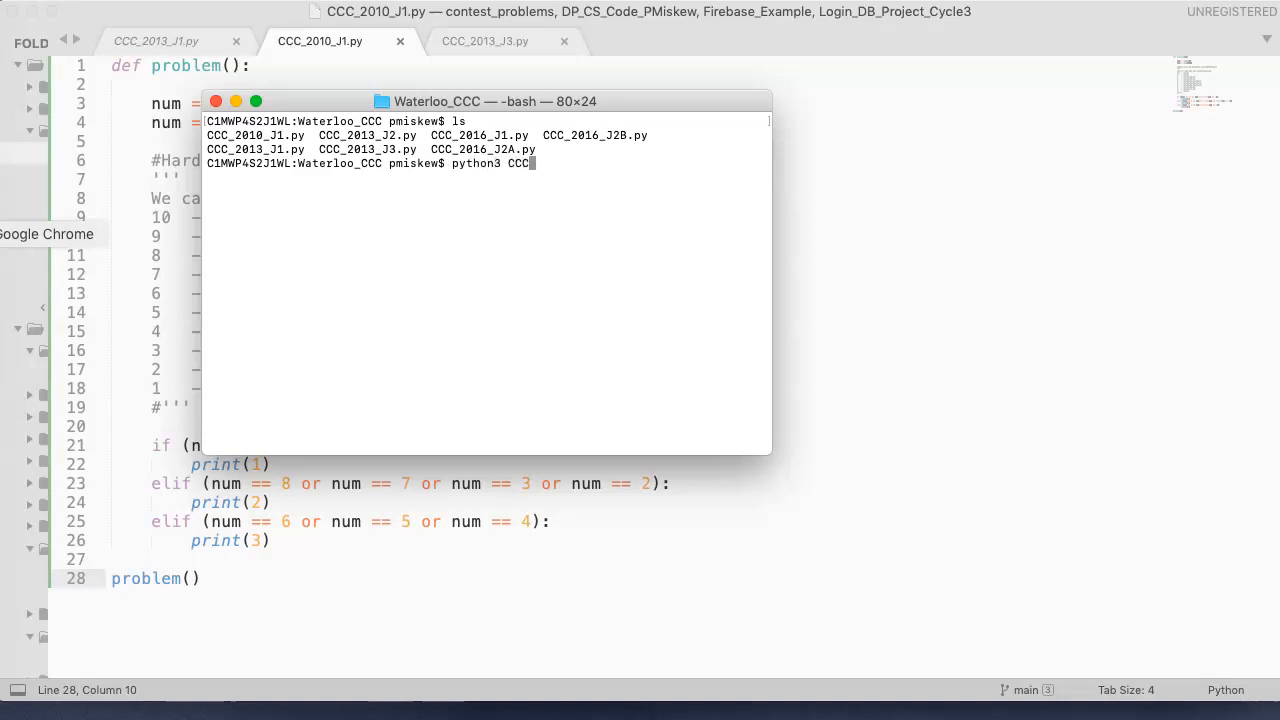
text(_2010)
key(Tab)
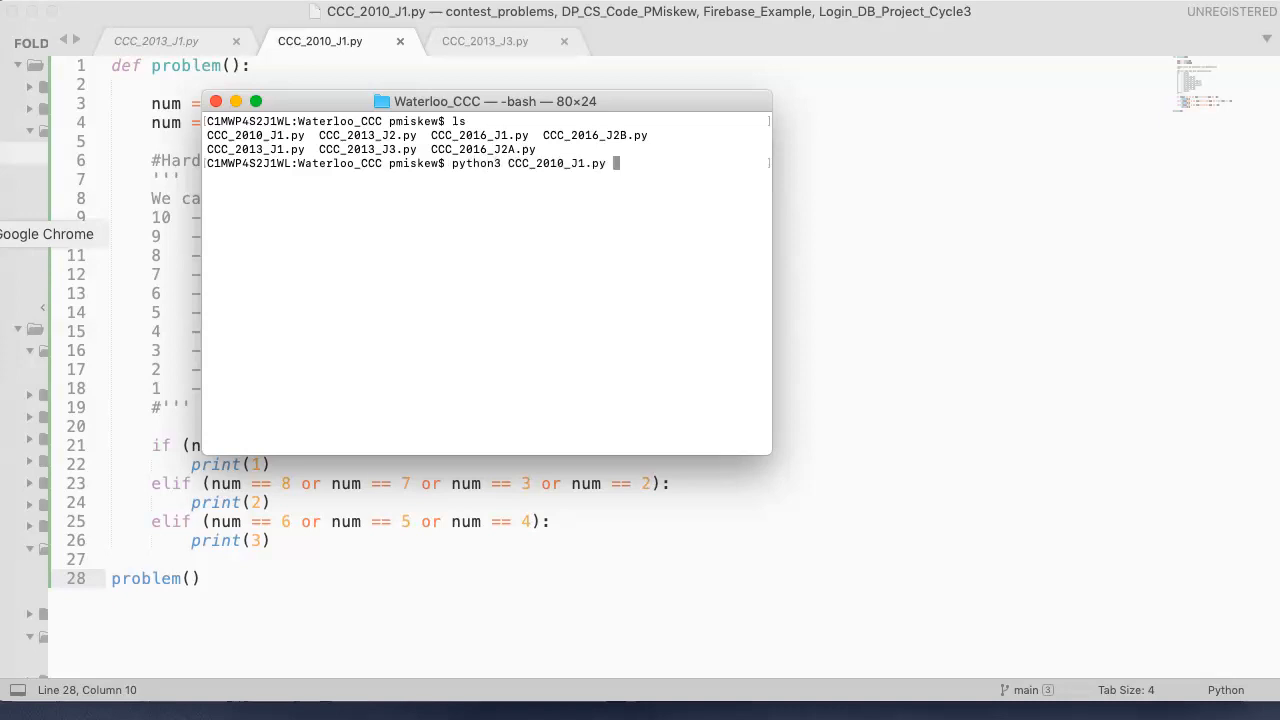
key(Return)
text(10)
key(Return)
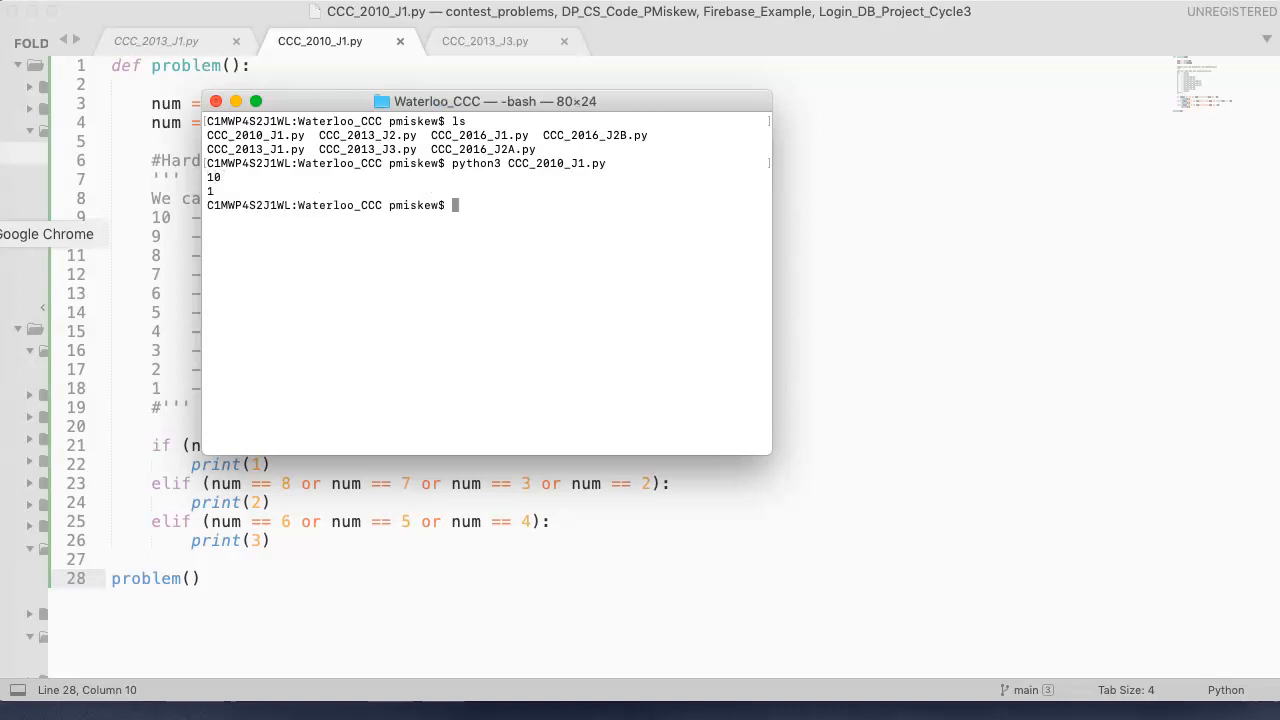
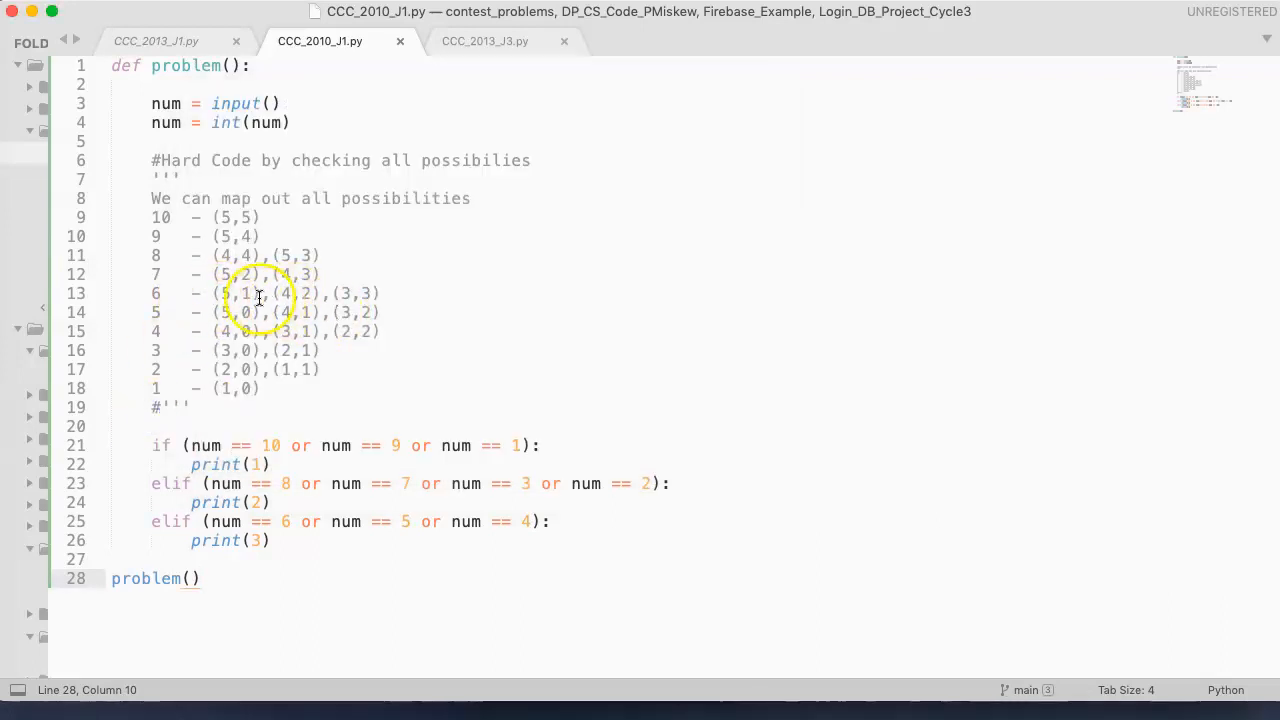
- Replace each branch's print with return 1 and 2, and make the last branch return 3
drag(253, 294, 213, 294)
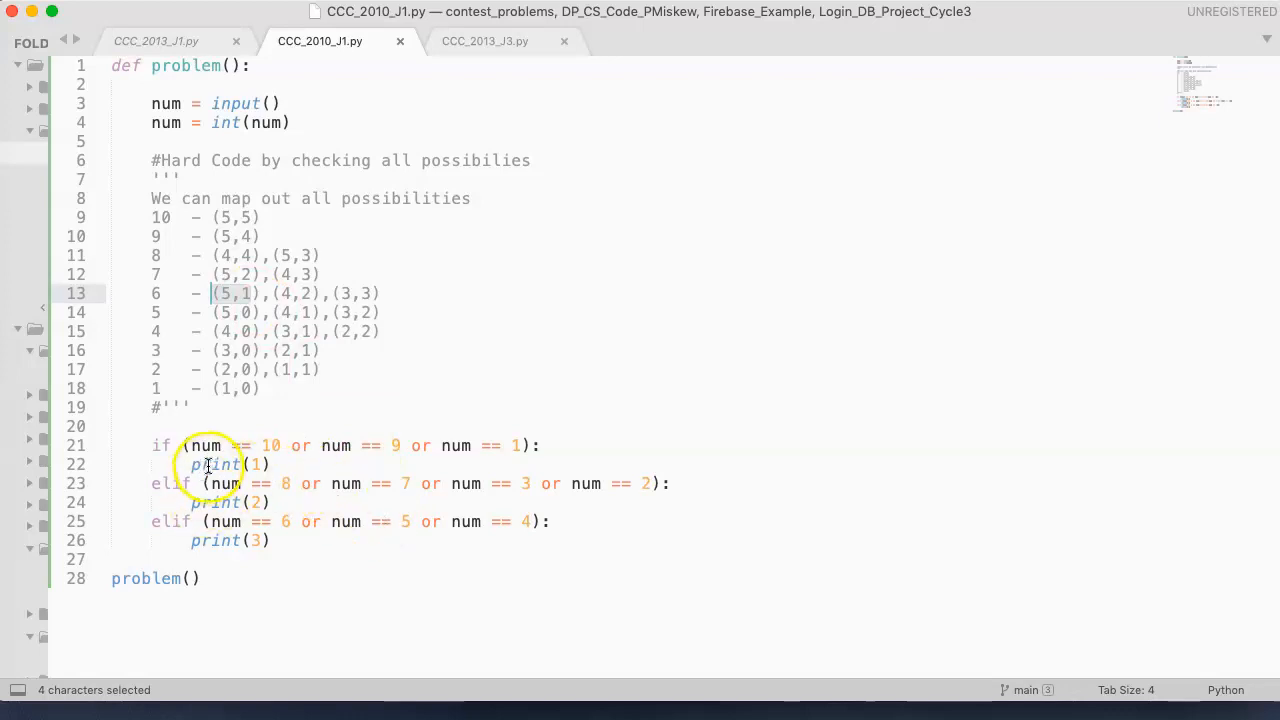
mouse_move(245, 464)
mouse_down()
mouse_move(175, 464)
mouse_move(194, 464)
mouse_up()
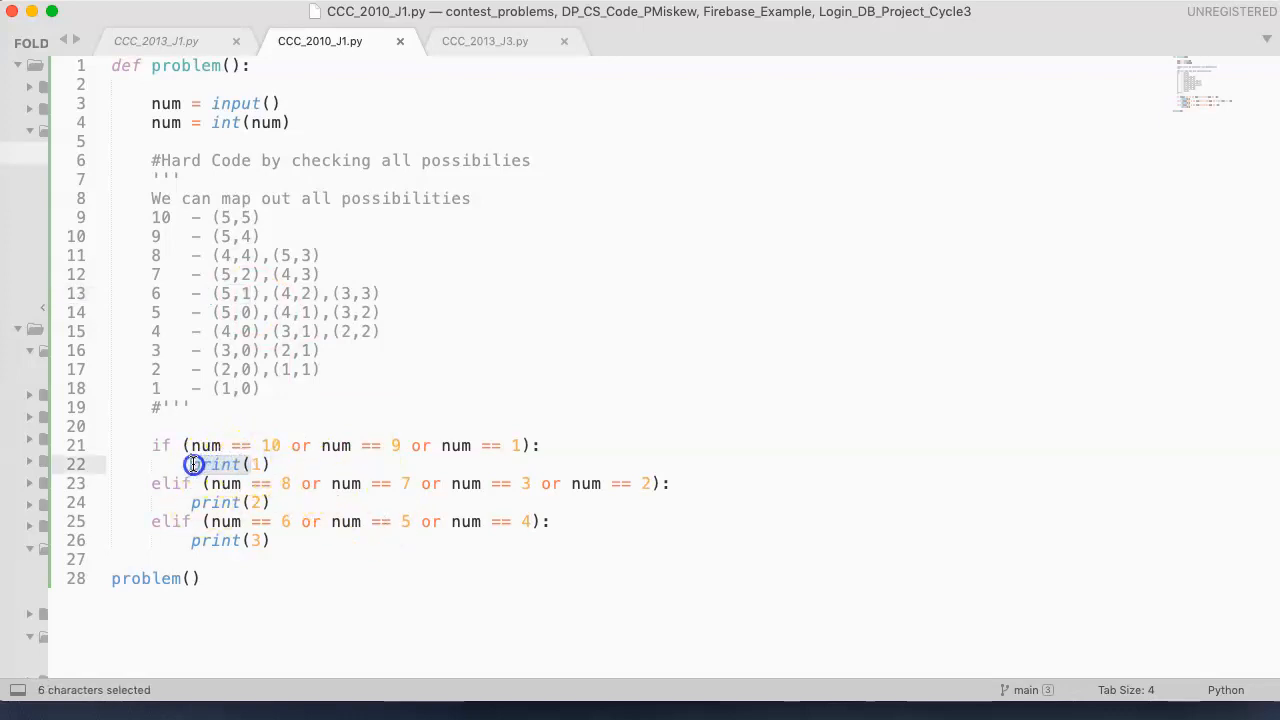
key(BackSpace)
text(retu)
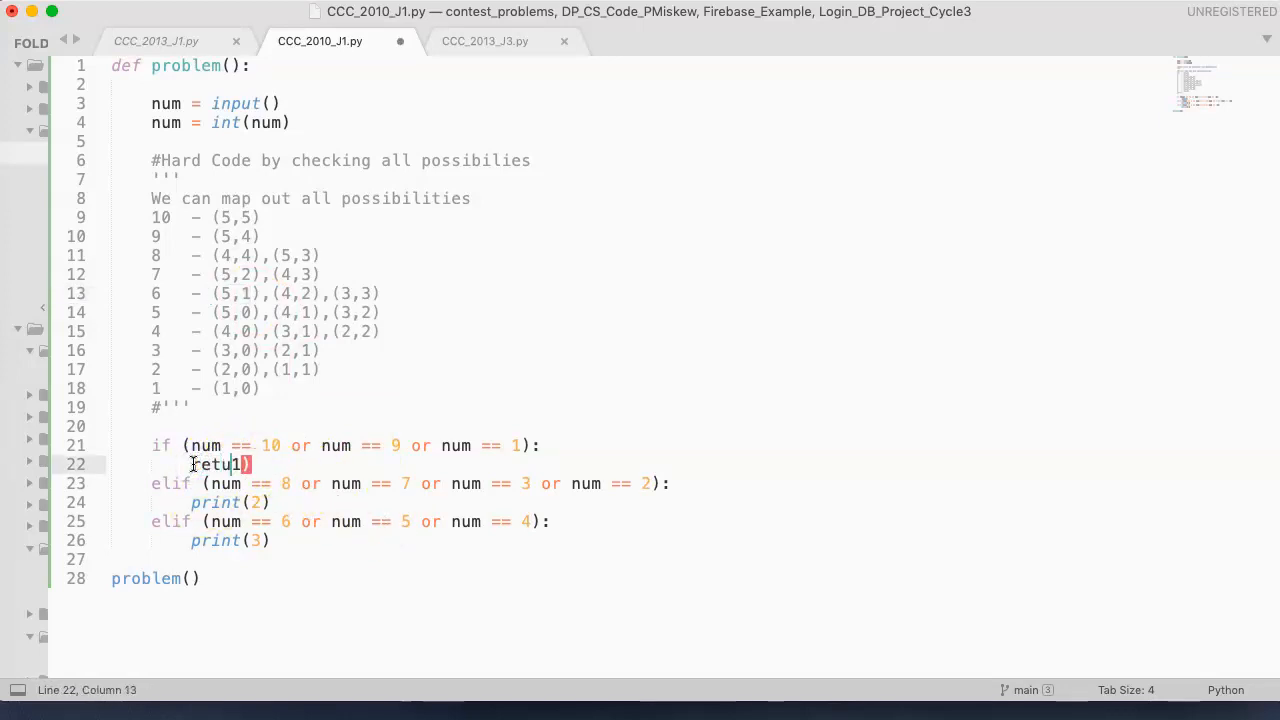
text(rn)
drag(271, 502, 191, 502)
key(BackSpace)
text(re)
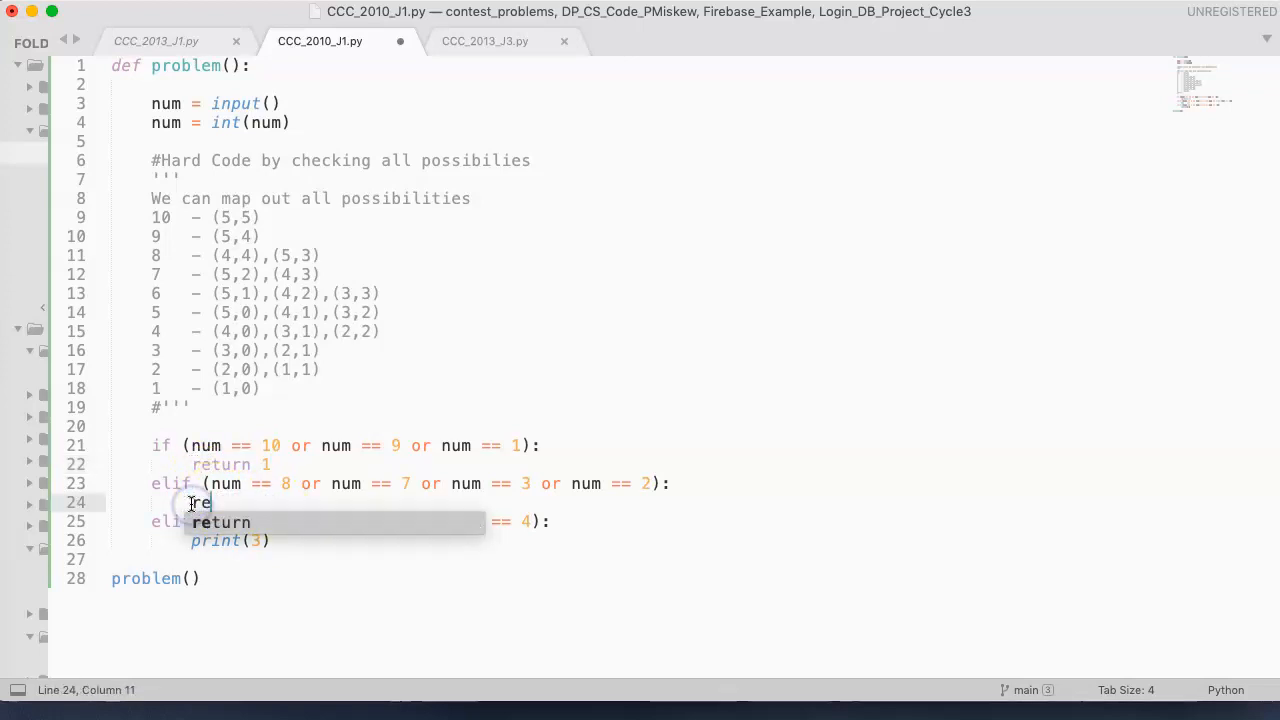
text(turn)
key(Down)
key(Down)
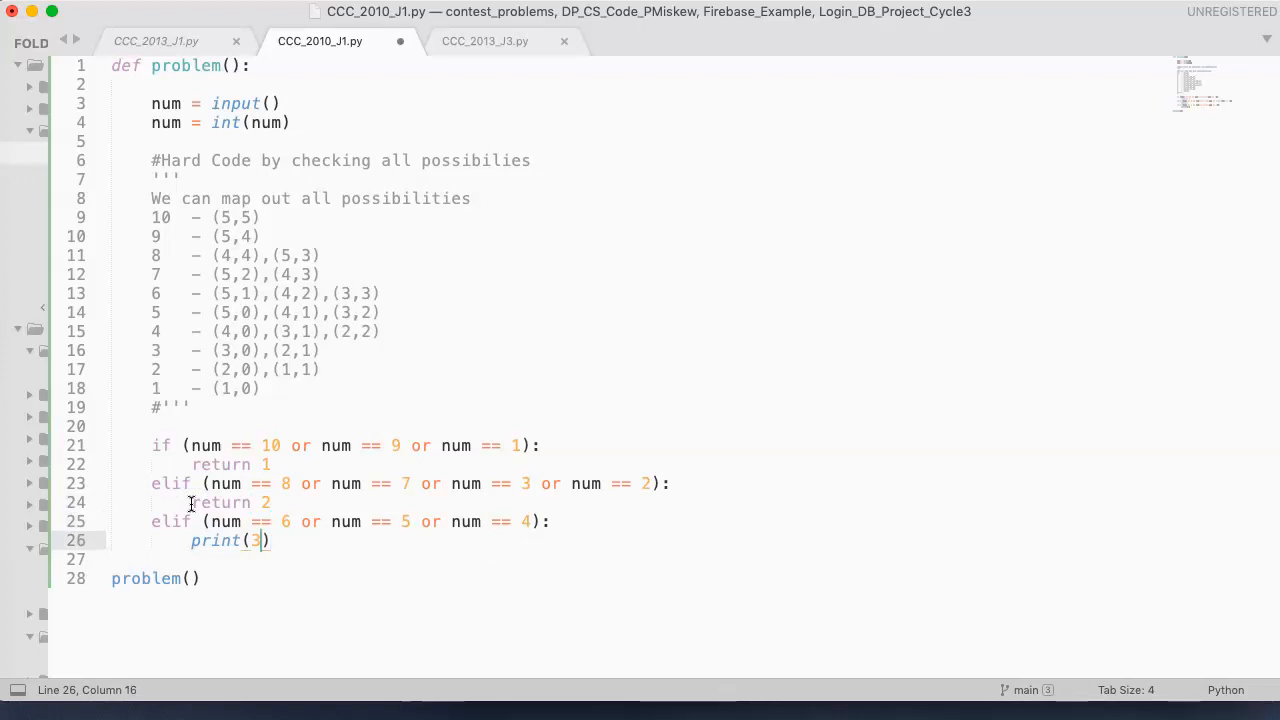
drag(155, 524, 488, 532)
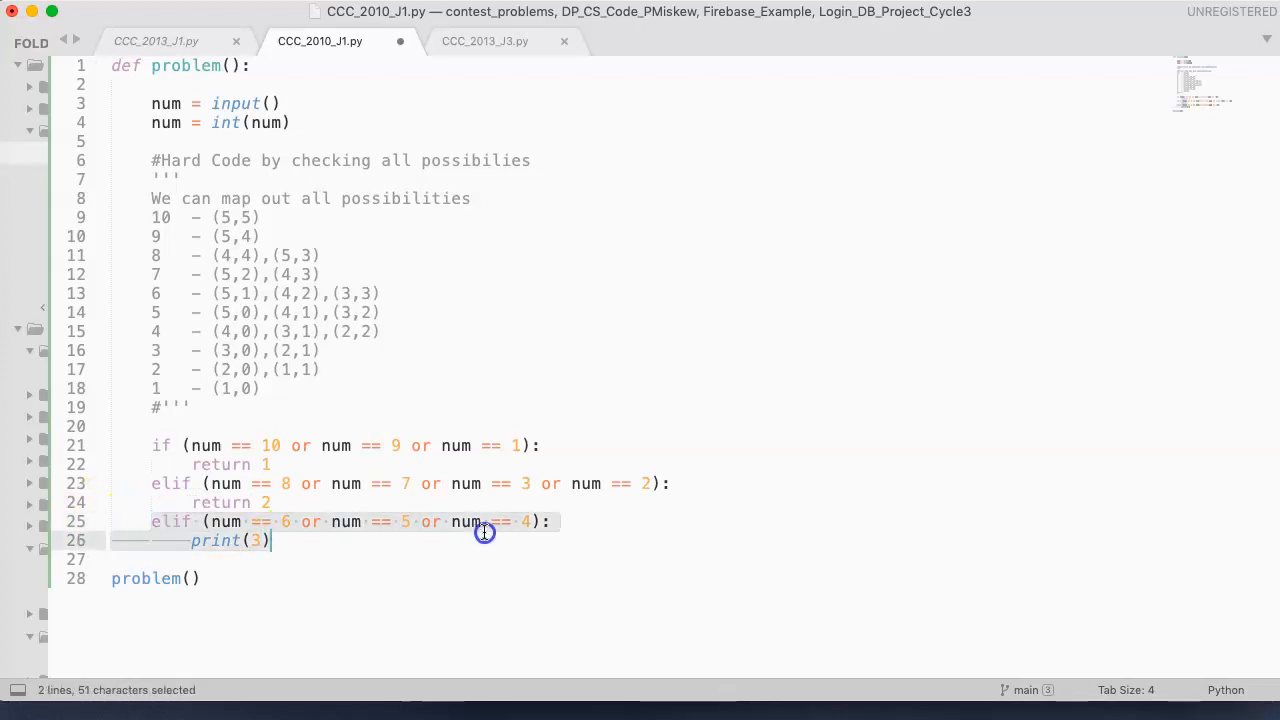
key(BackSpace)
key(Return)
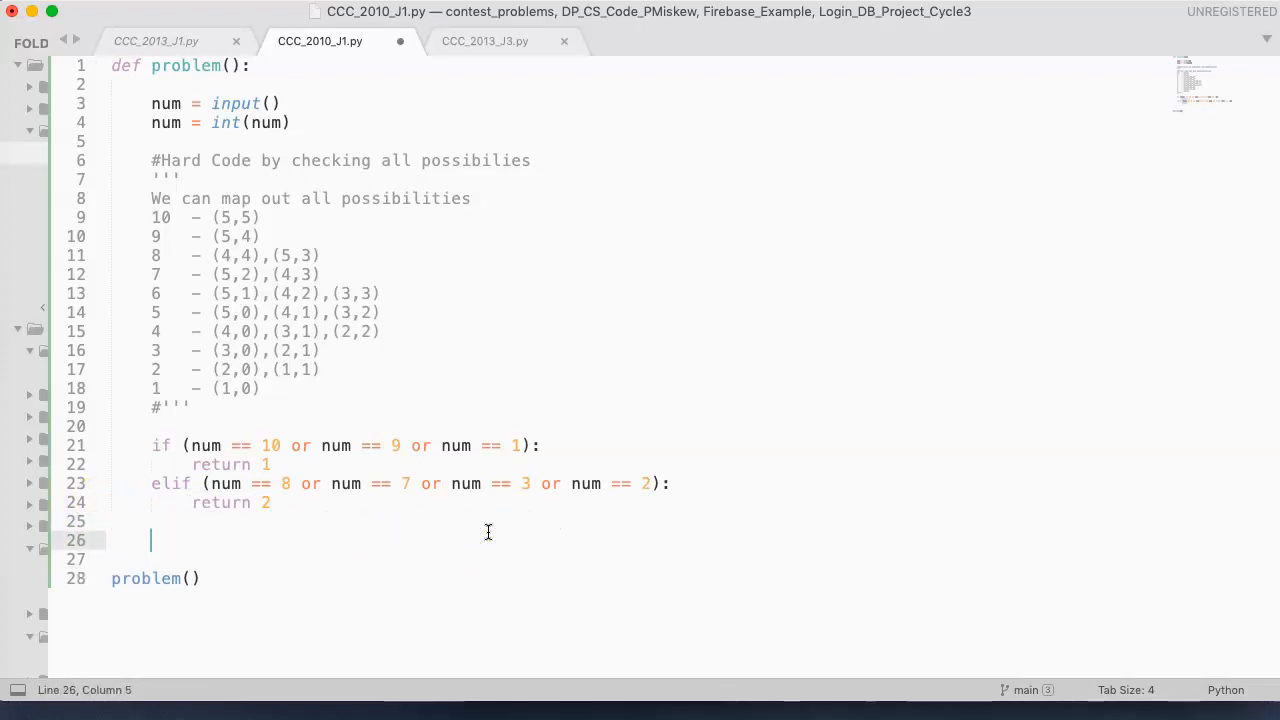
text(ret)
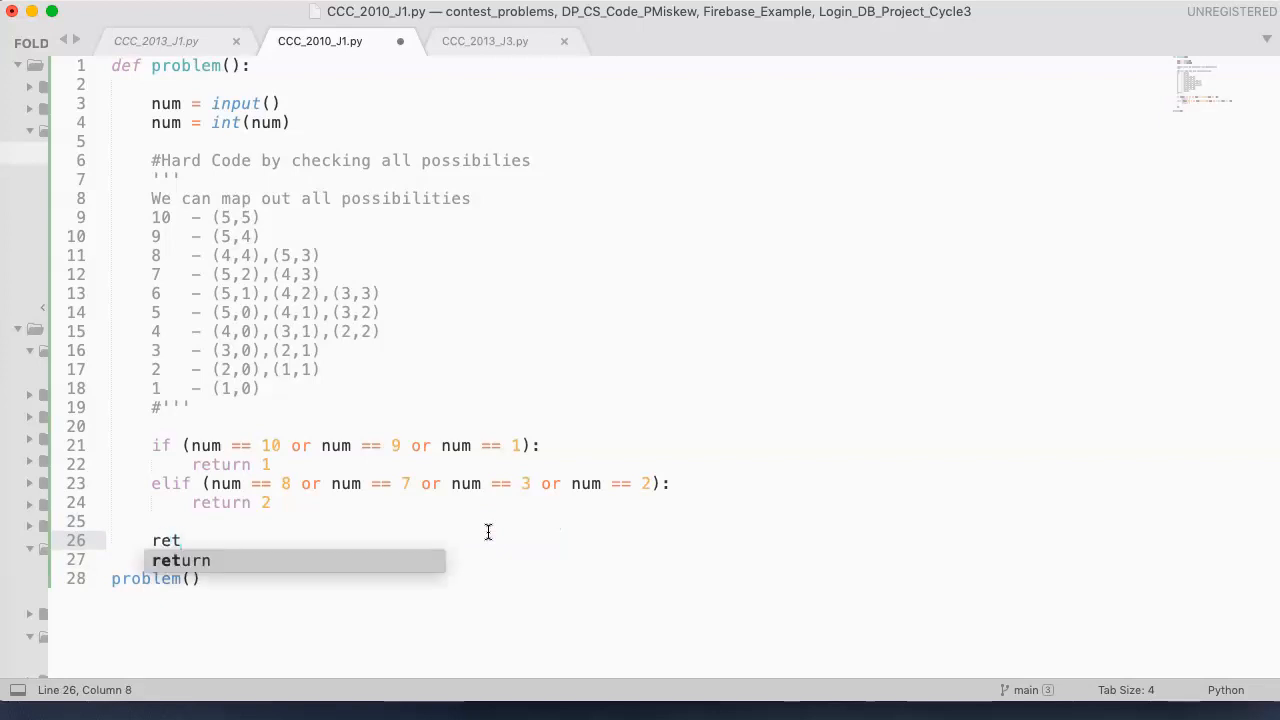
text(urn 3)
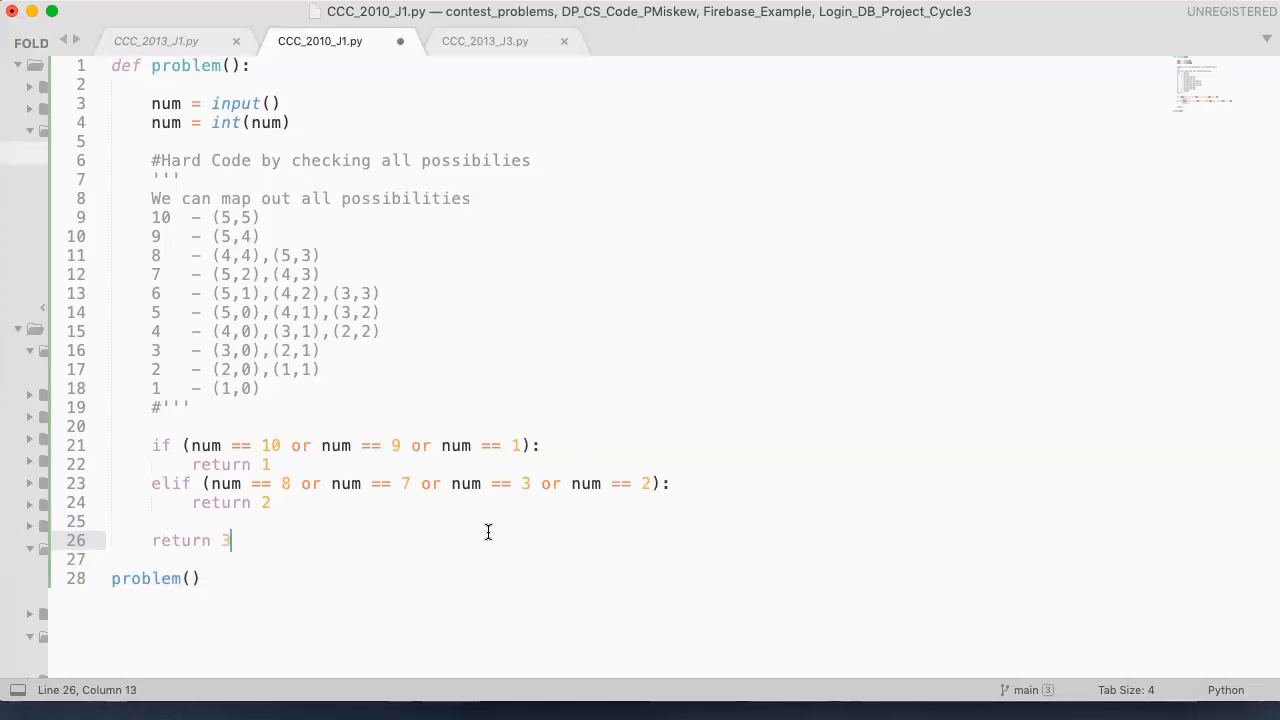
- Wrap the problem() call in print() and save the file
click(112, 578)
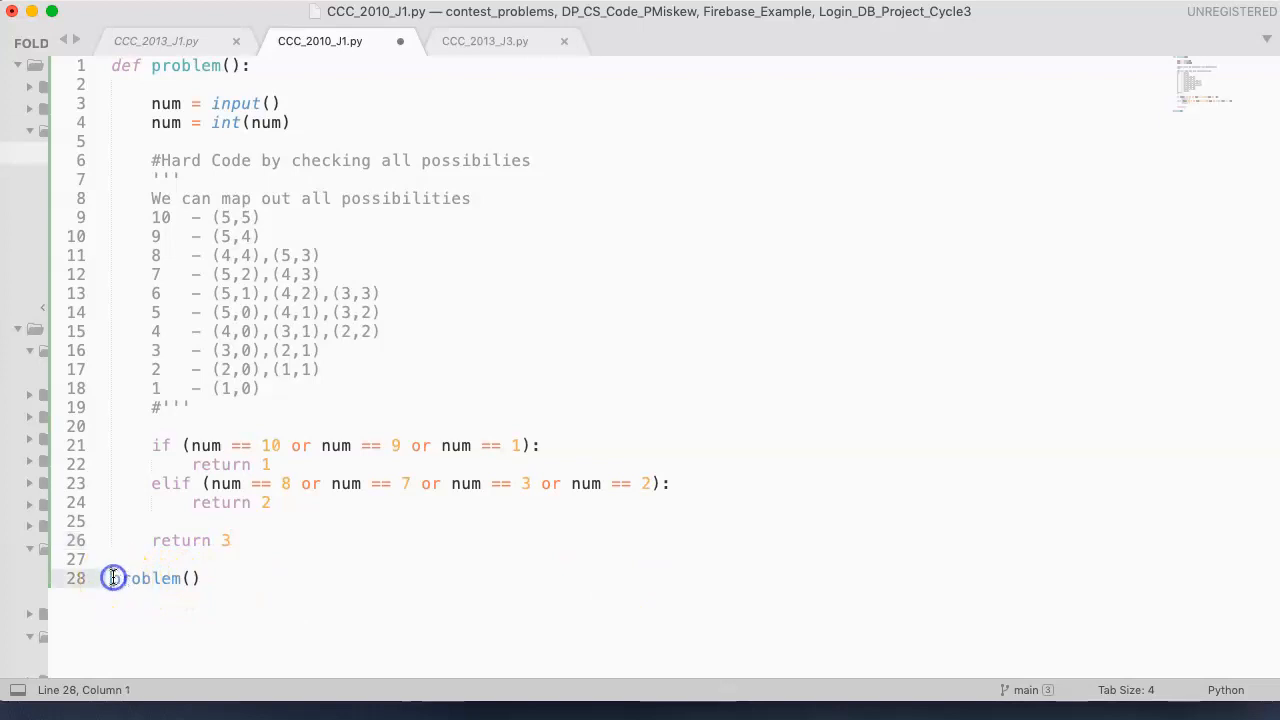
text(print()
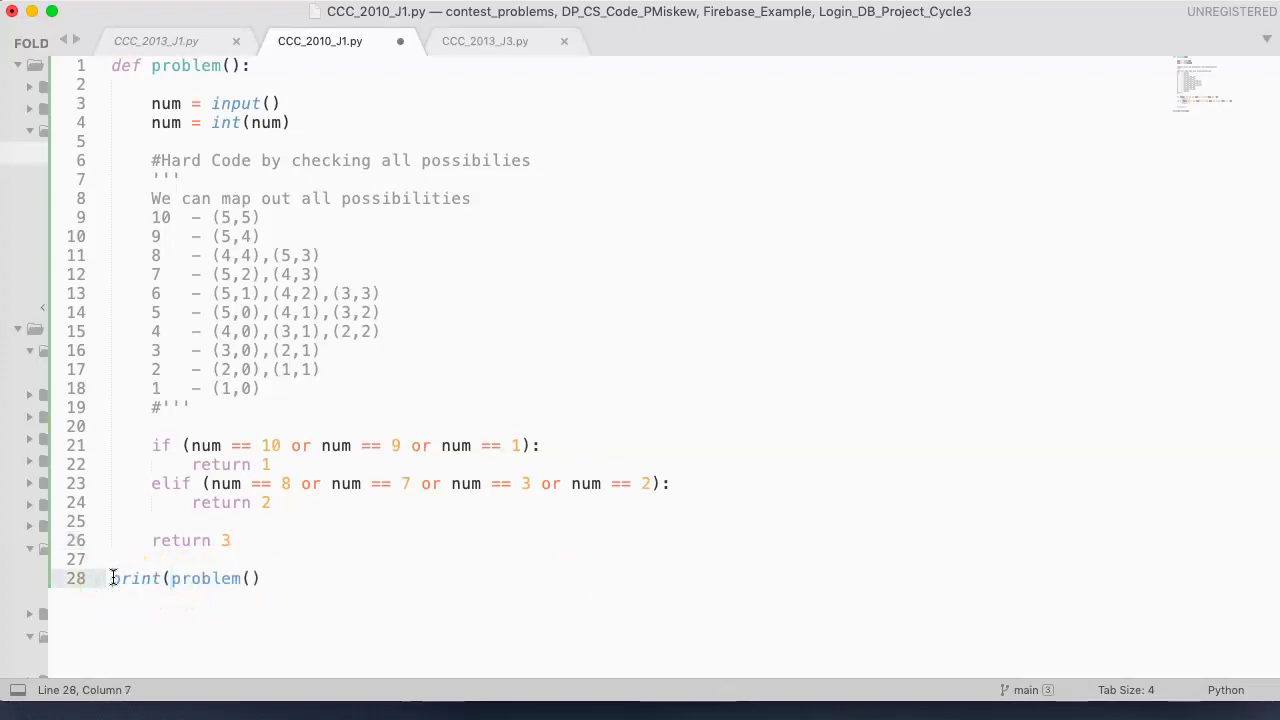
click(258, 578)
text())
double_click(237, 464)
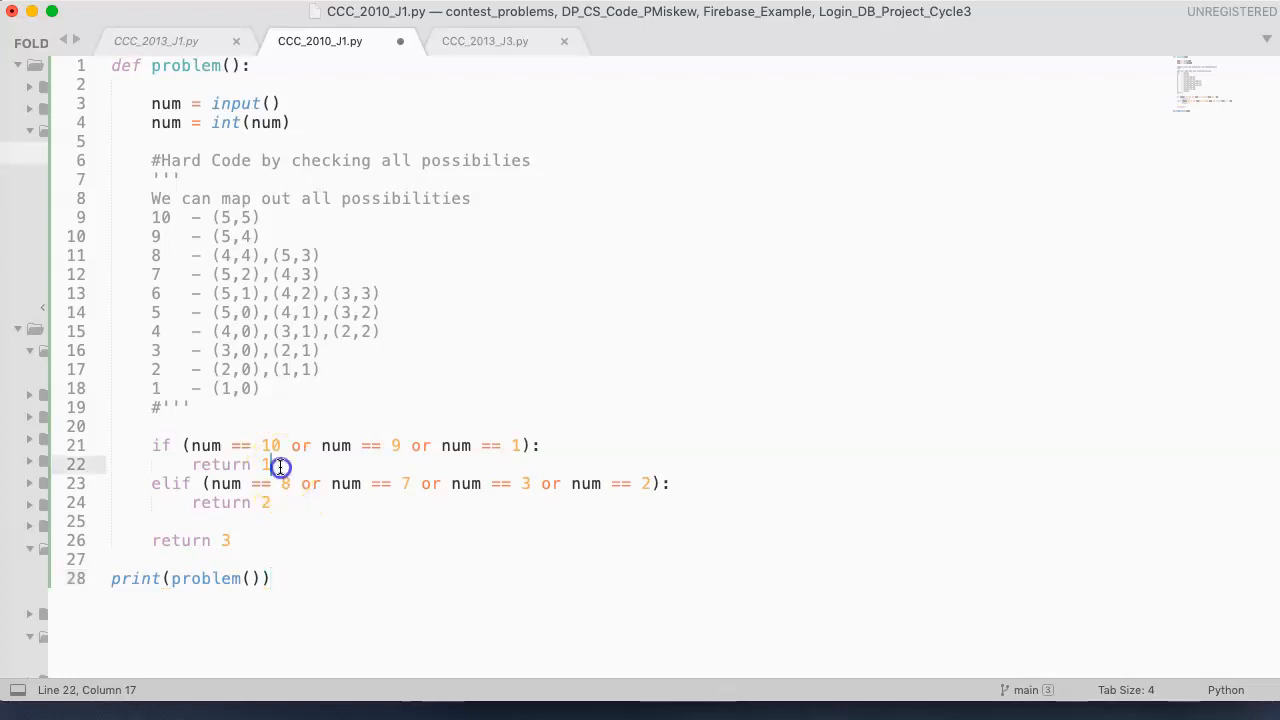
drag(206, 465, 195, 466)
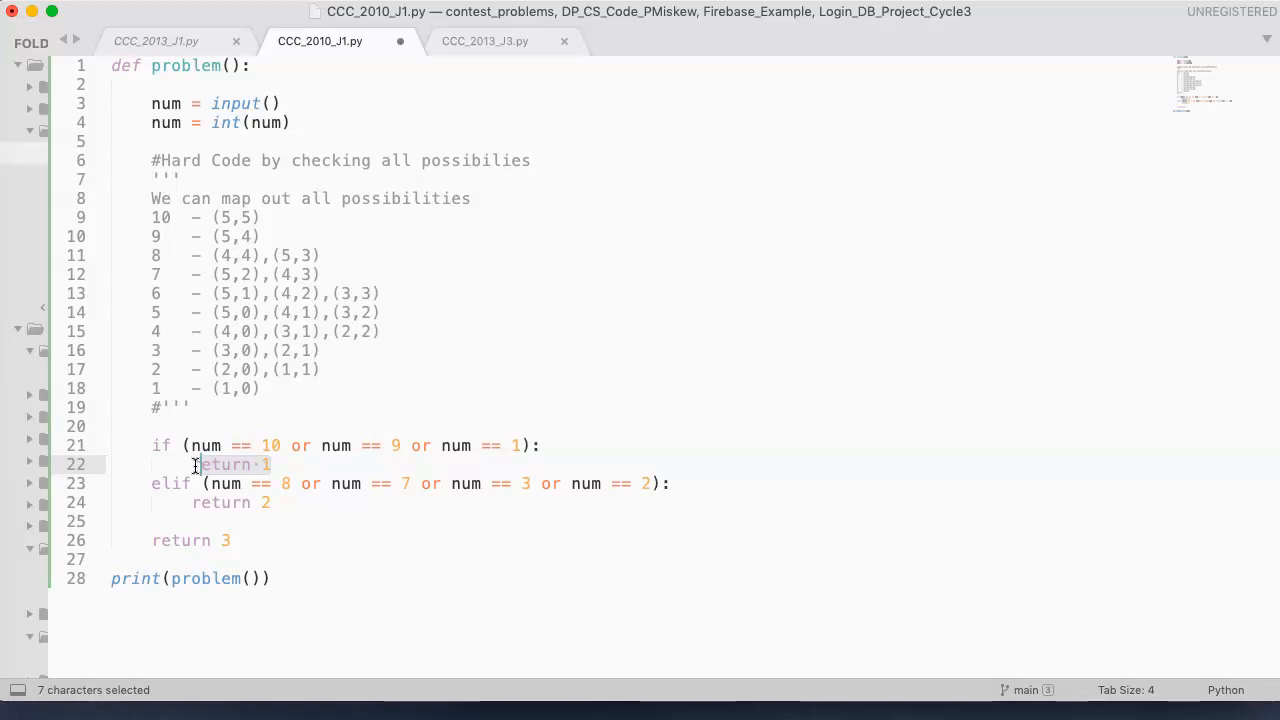
key(super+s)
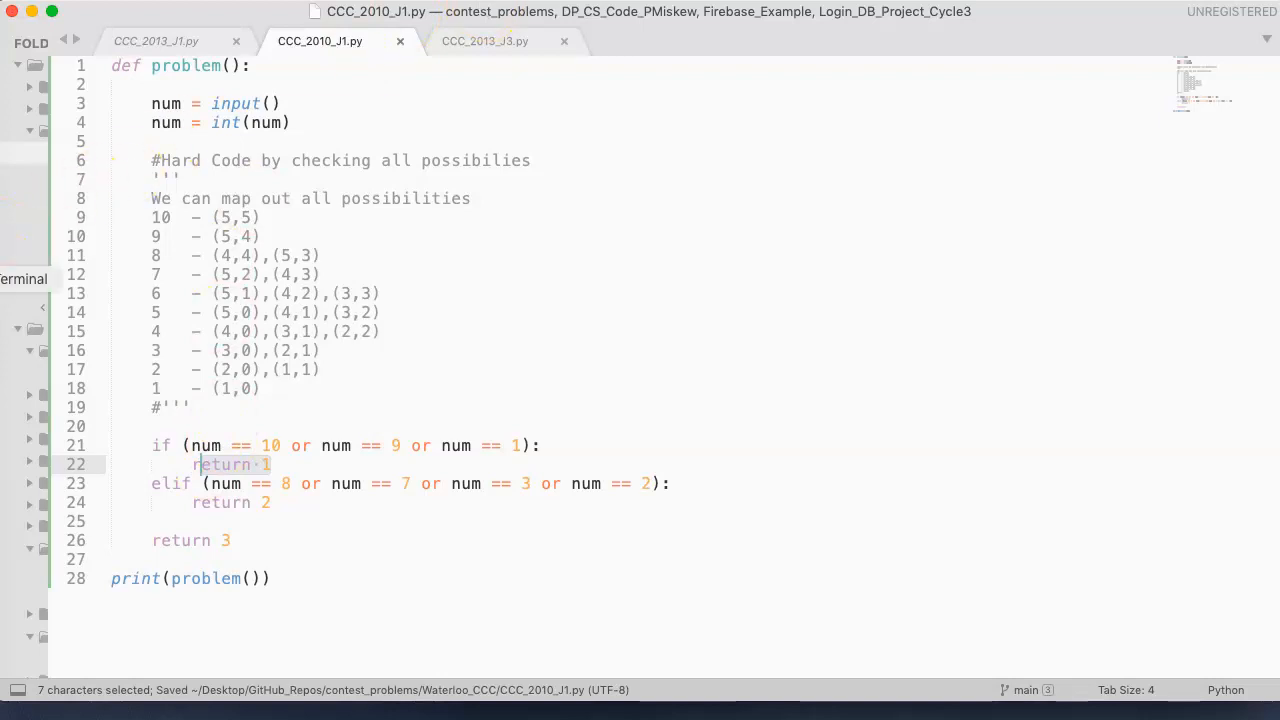
- Rerun the solution in Terminal with input 5, which prints 3
key(super+Tab)
key(Up)
key(Return)
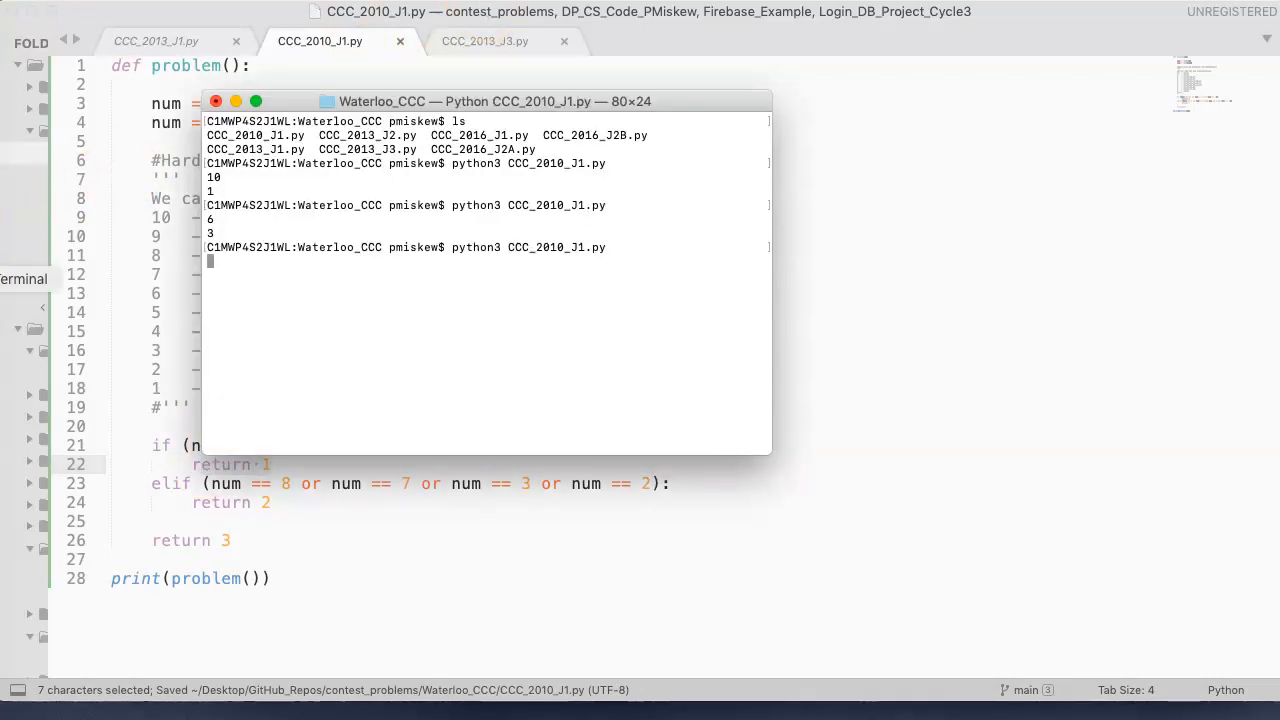
text(5)
key(Return)
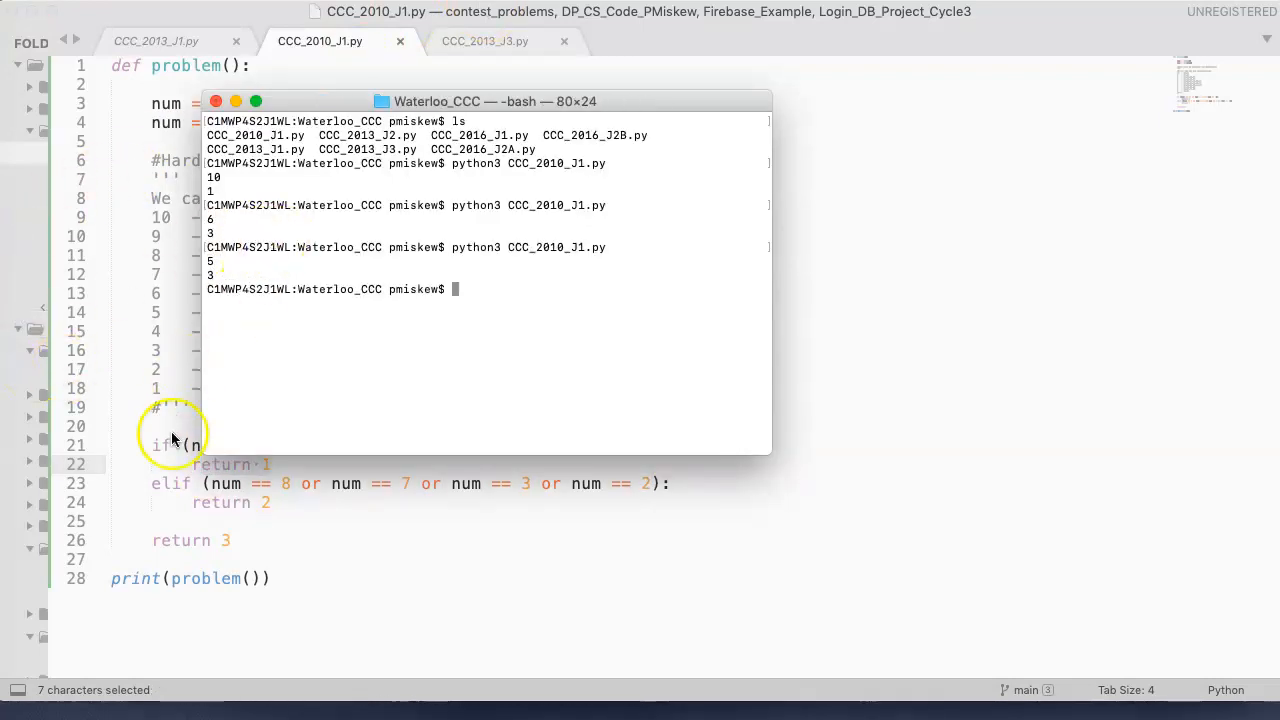
key(super+Tab)
- Undo the return edits so the branches print 1 and 2 directly again
click(275, 560)
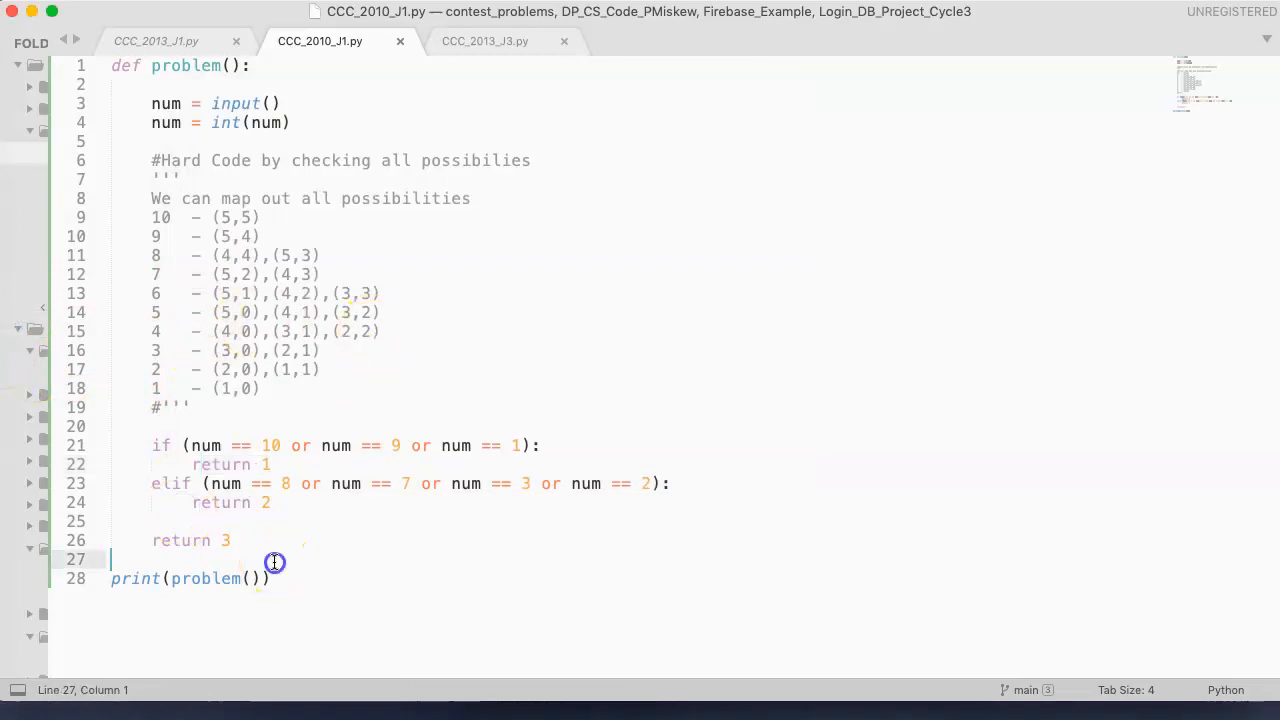
key(super+z)
key(super+z)
key(super+z)
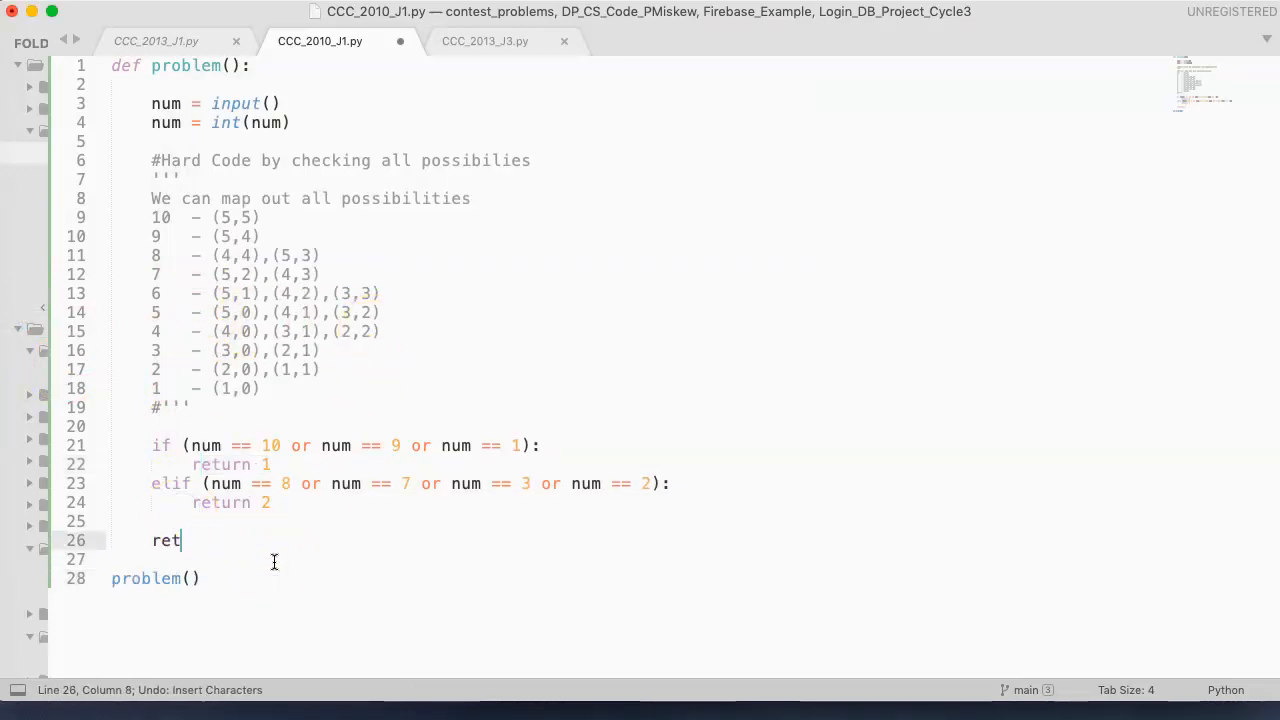
key(super+z)
key(super+z)
key(super+z)
key(super+z)
key(super+z)
key(super+z)
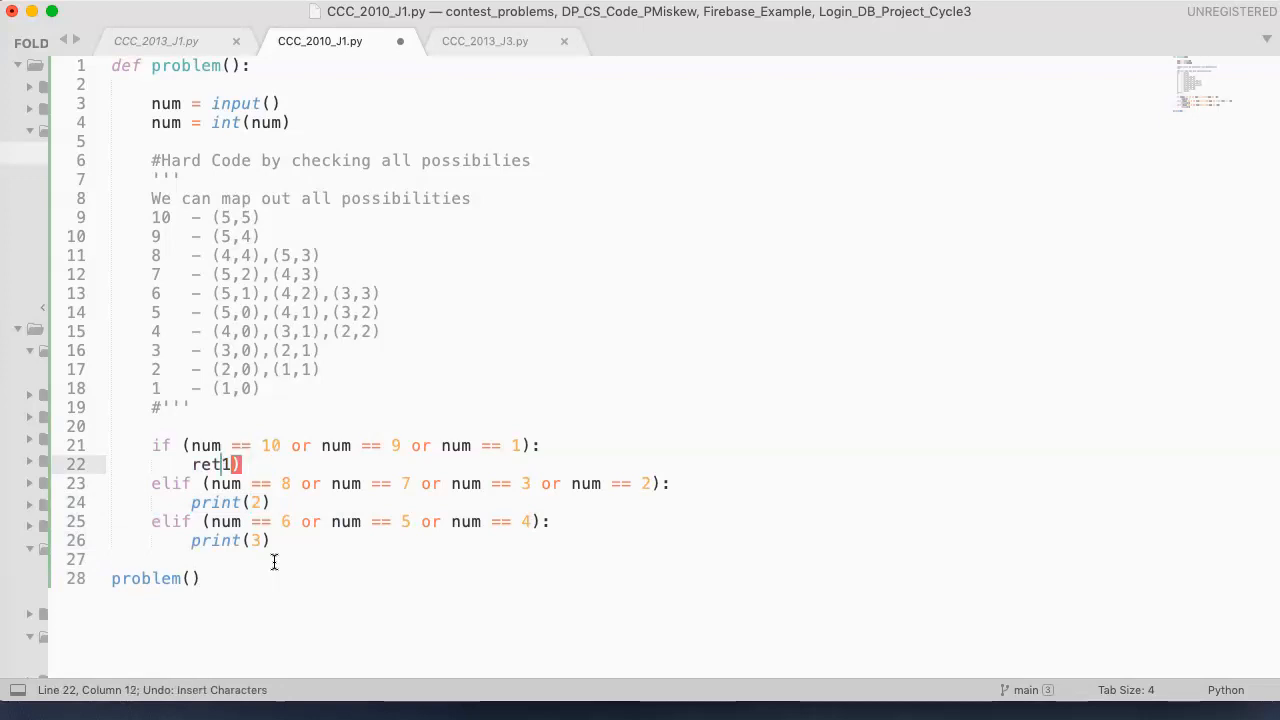
key(super+z)
key(super+z)
key(super+z)
key(super+z)
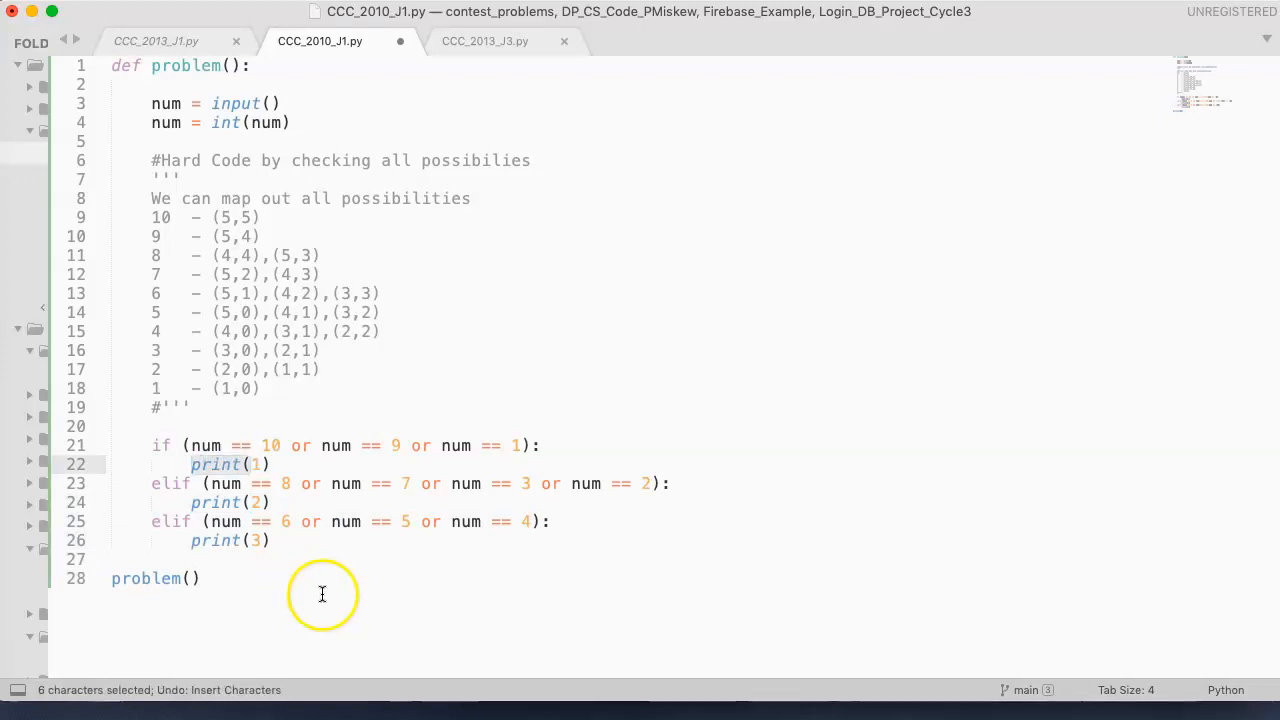
- Turn the final elif condition into an else that prints 3 and save the file
mouse_move(536, 522)
mouse_down()
mouse_move(165, 512)
mouse_move(580, 531)
mouse_move(167, 521)
mouse_up()
click(165, 508)
key(super+u)
text(se:)
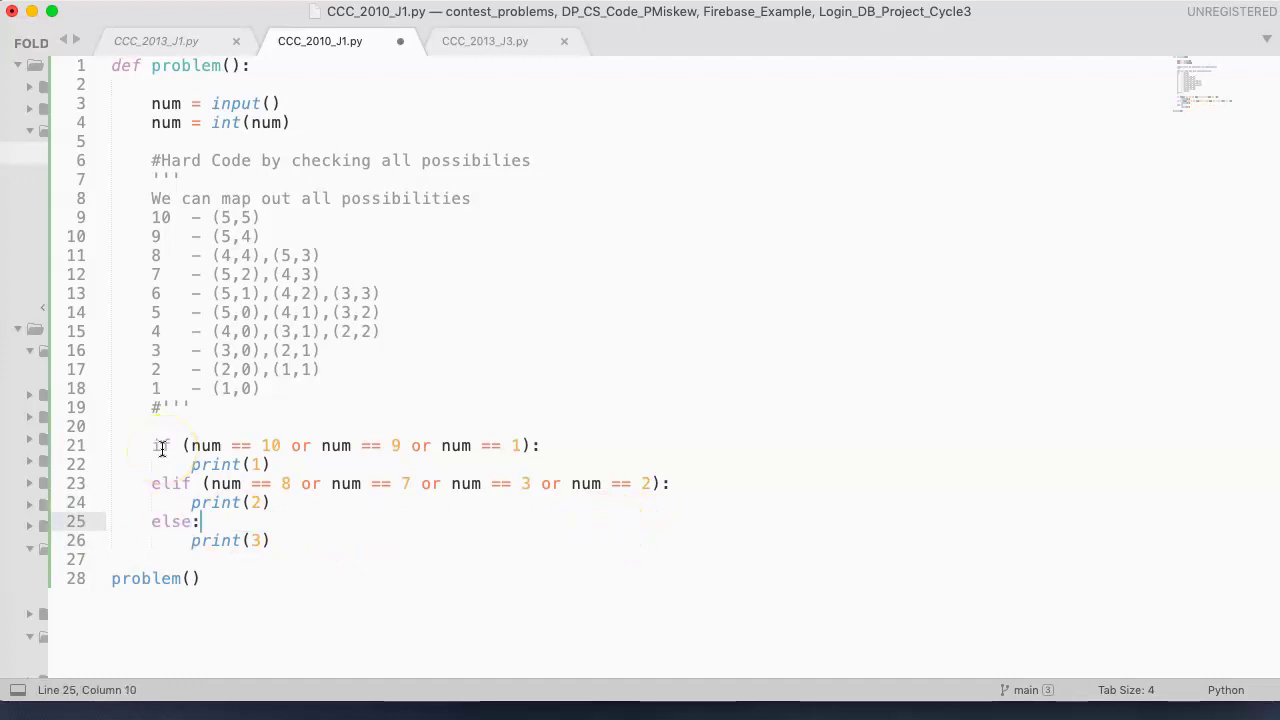
key(super+s)
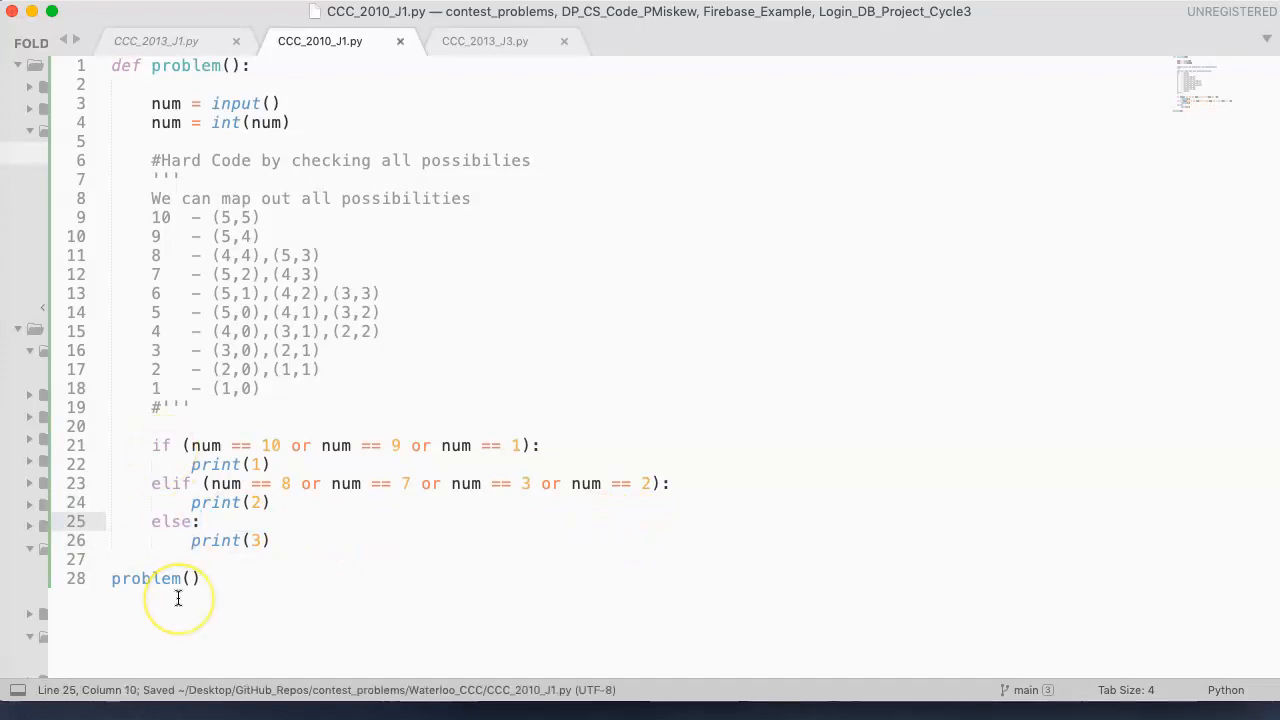